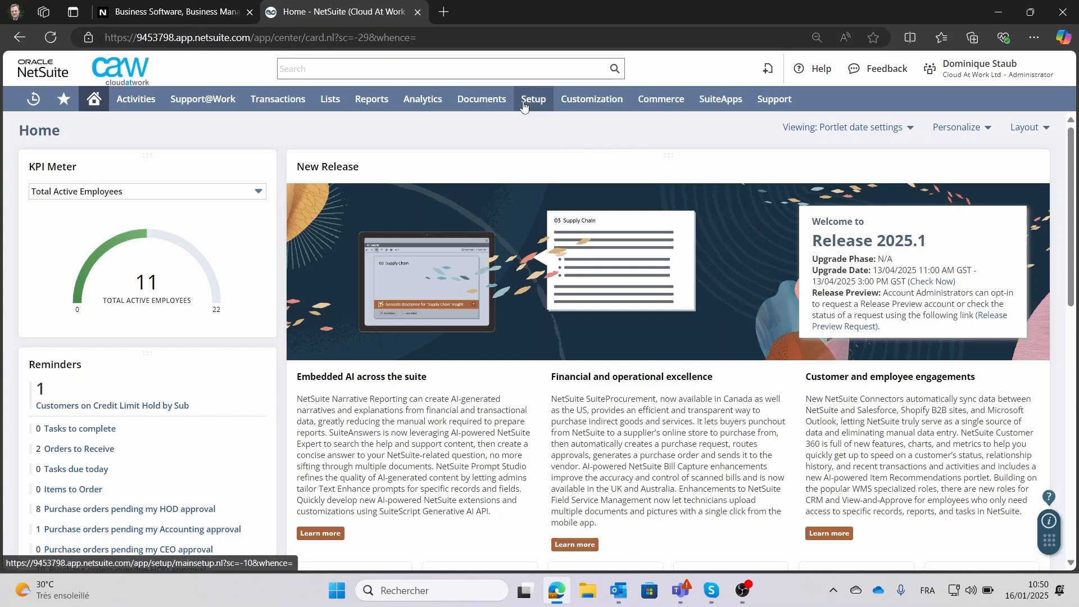
# Open the page that shows permission differences between roles
pyautogui.moveTo(531, 103)
pyautogui.moveTo(546, 229)
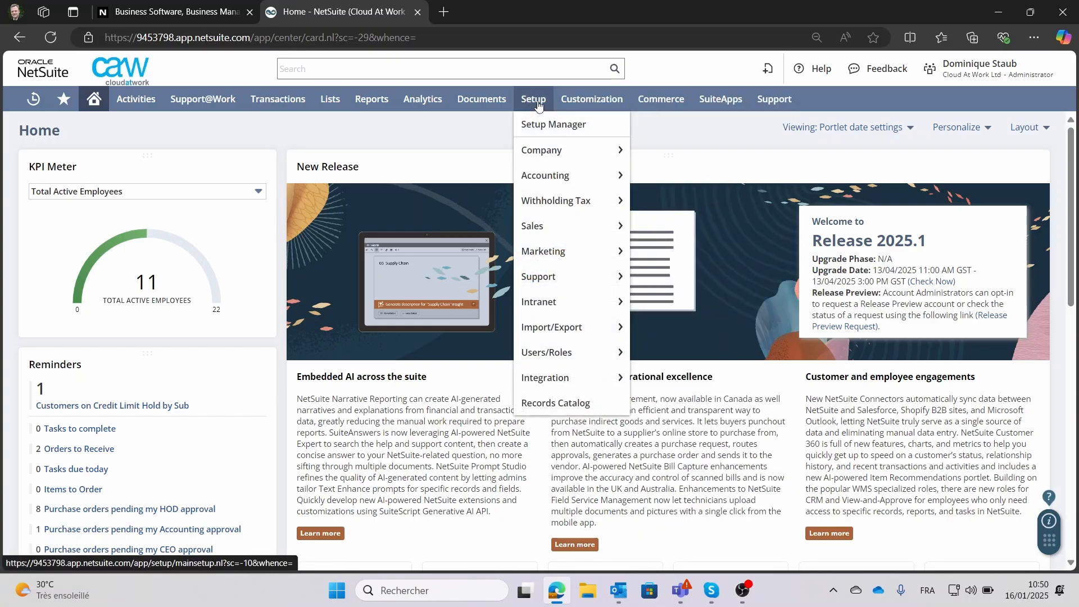
pyautogui.moveTo(571, 356)
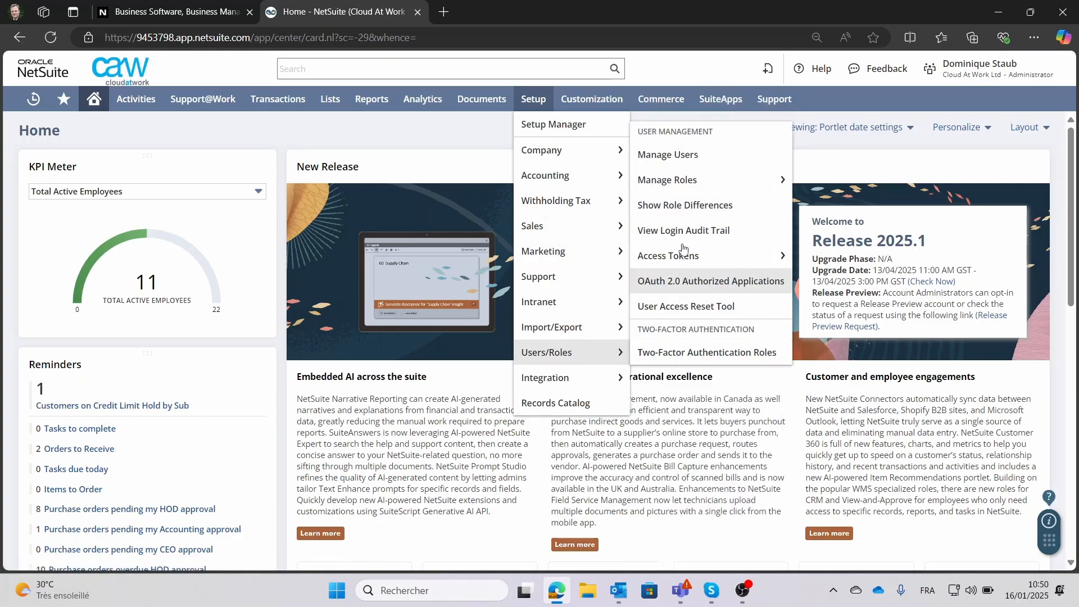
pyautogui.click(687, 206)
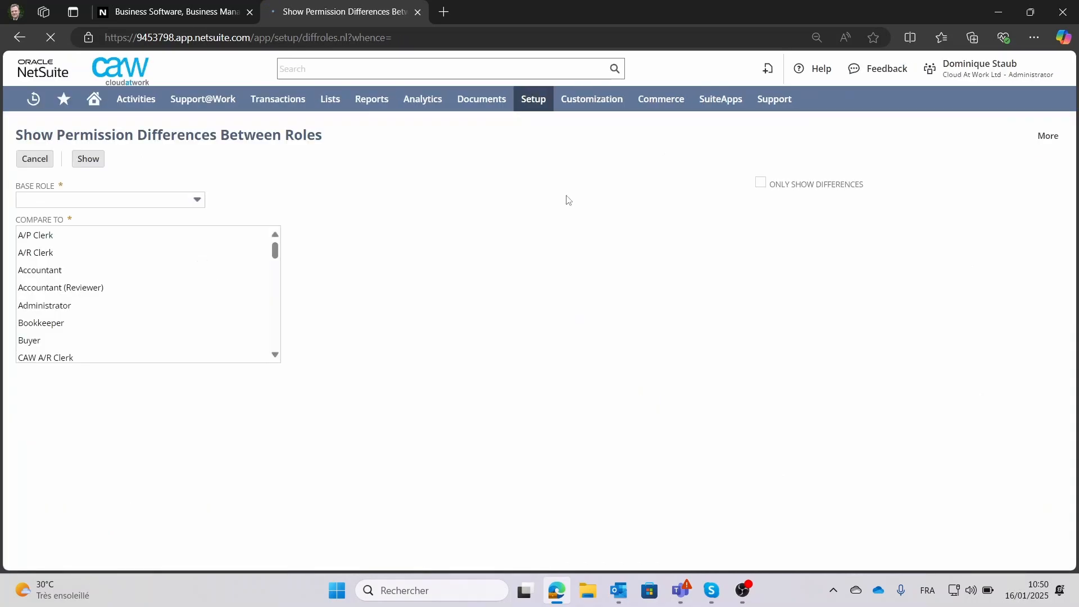
# Compare the CAW A/R Clerk role with Administrator as the base role, listing only the permission differences
pyautogui.click(97, 204)
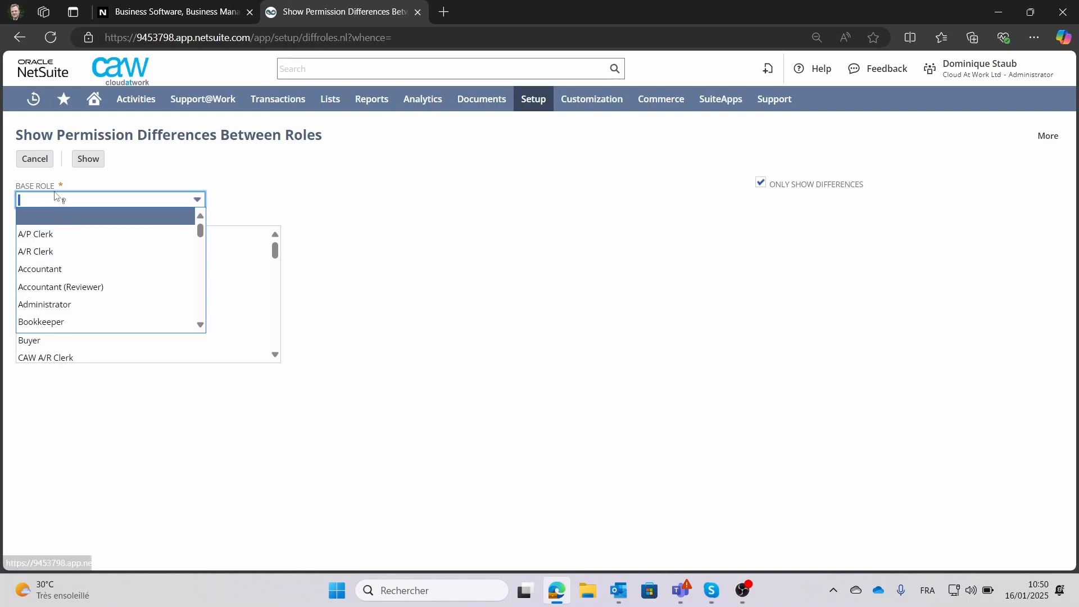
pyautogui.click(60, 305)
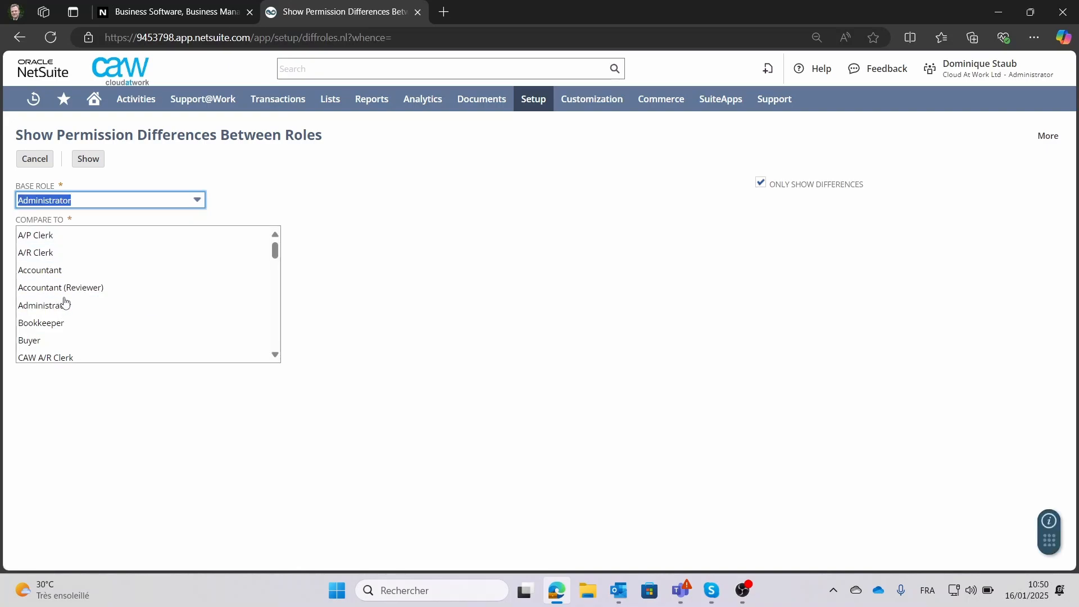
pyautogui.scroll(-7, 83, 280)
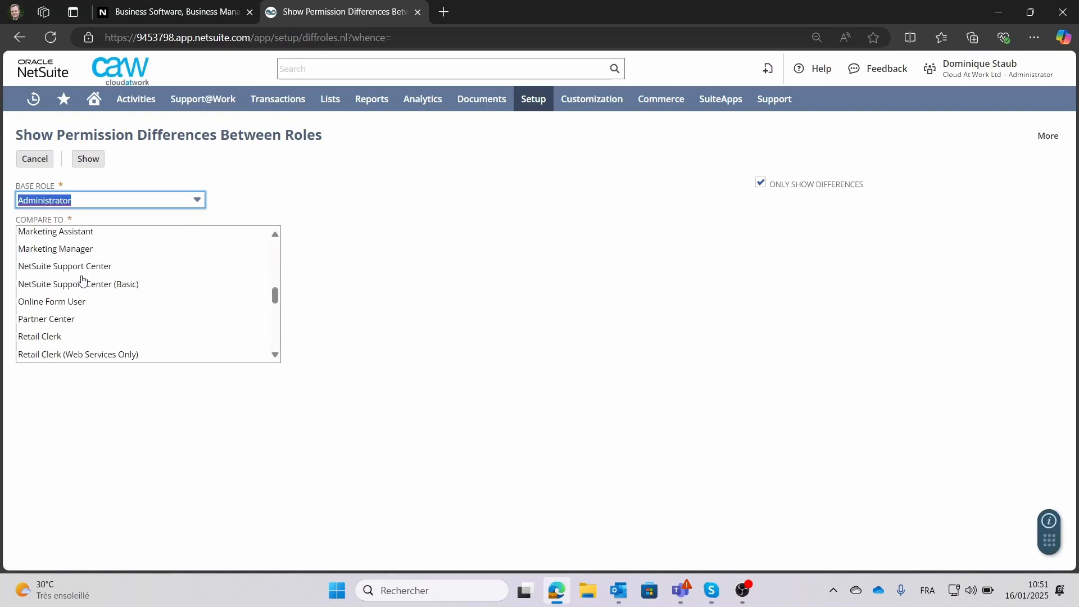
pyautogui.scroll(3, 83, 279)
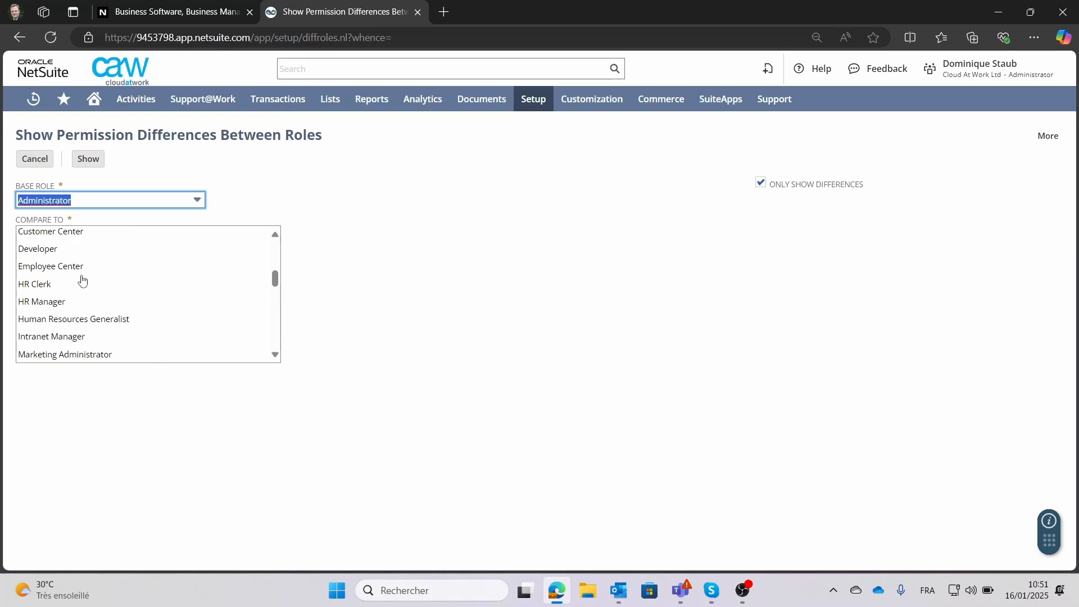
pyautogui.scroll(2, 82, 280)
pyautogui.scroll(2, 82, 279)
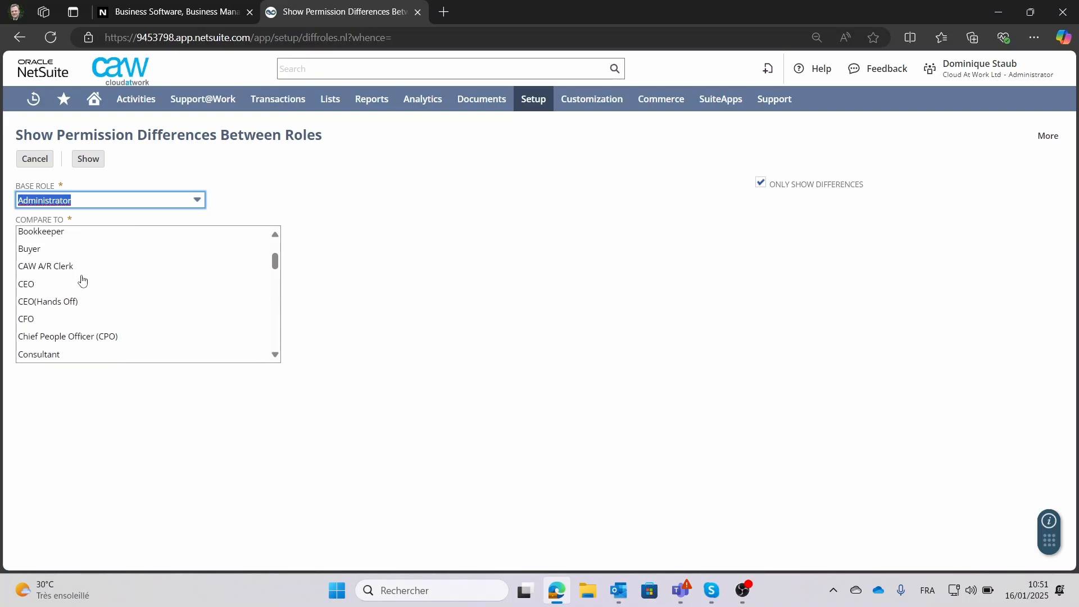
pyautogui.click(52, 268)
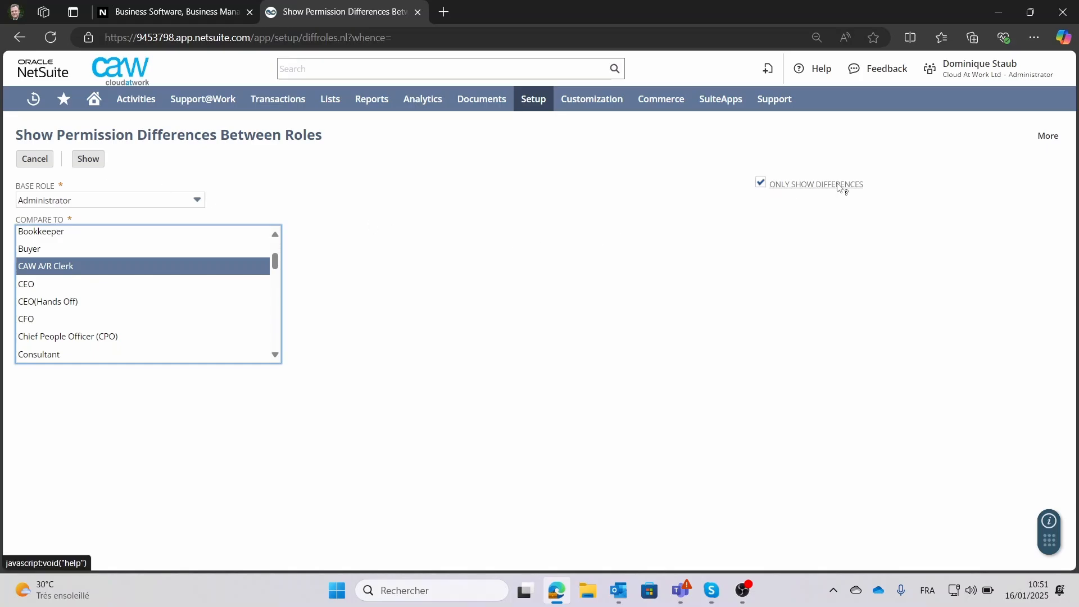
pyautogui.click(84, 161)
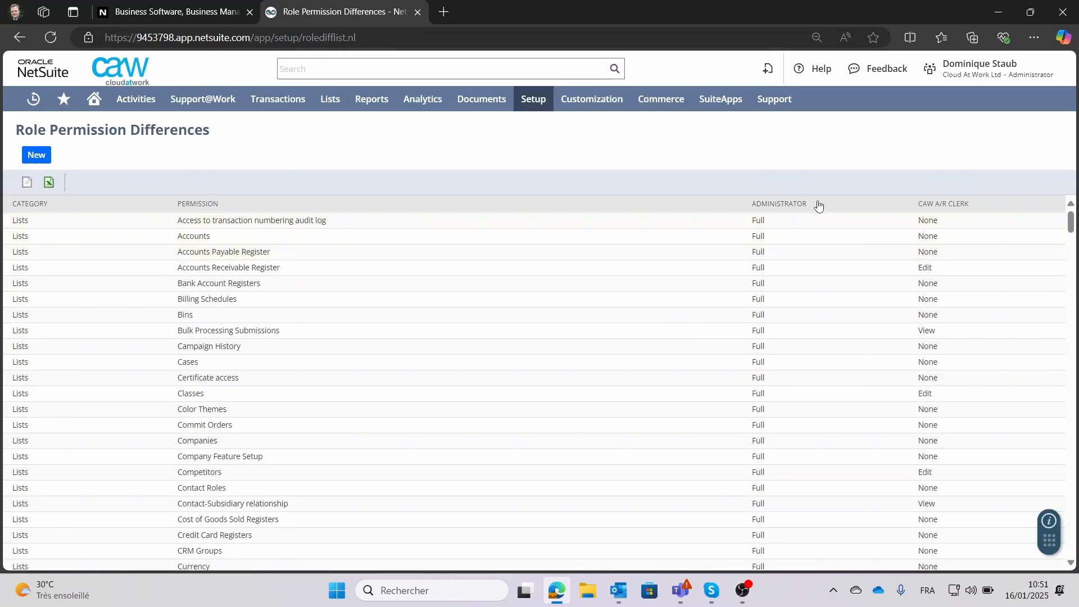
# Find the Access to transaction numbering audit log permission in the comparison and open the role management list in a new browser tab
pyautogui.moveTo(818, 207); pyautogui.dragTo(757, 208)
pyautogui.moveTo(121, 227); pyautogui.dragTo(329, 224)
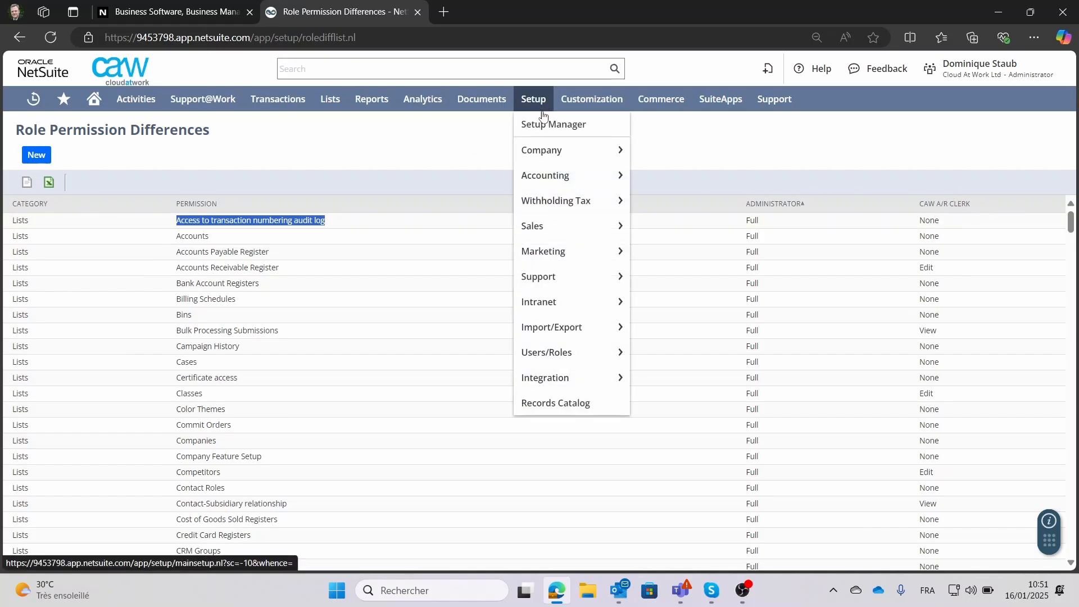
pyautogui.moveTo(555, 303)
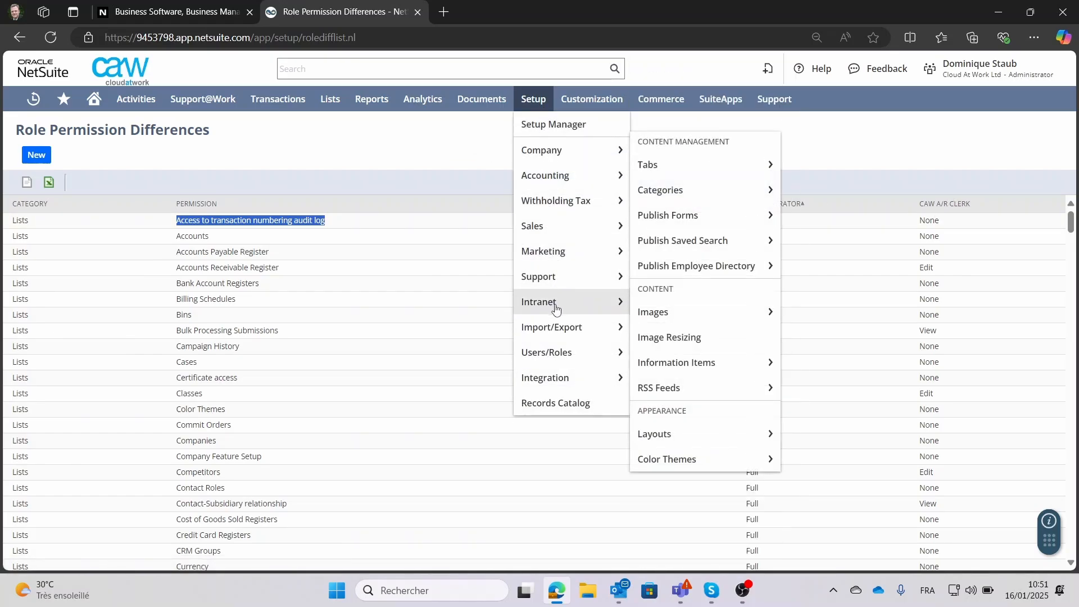
pyautogui.moveTo(563, 353)
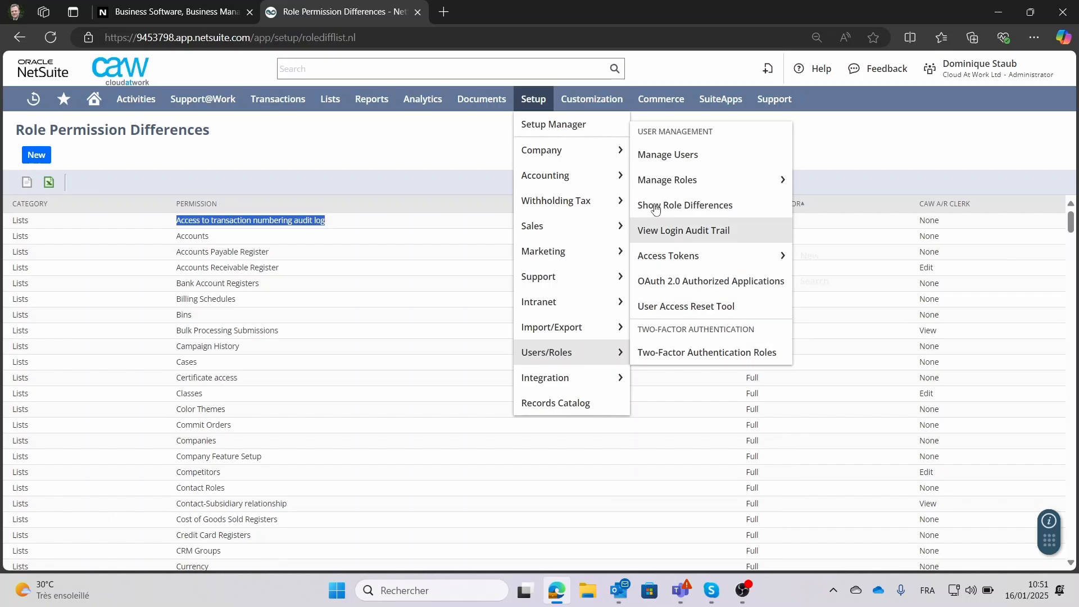
pyautogui.rightClick(664, 179)
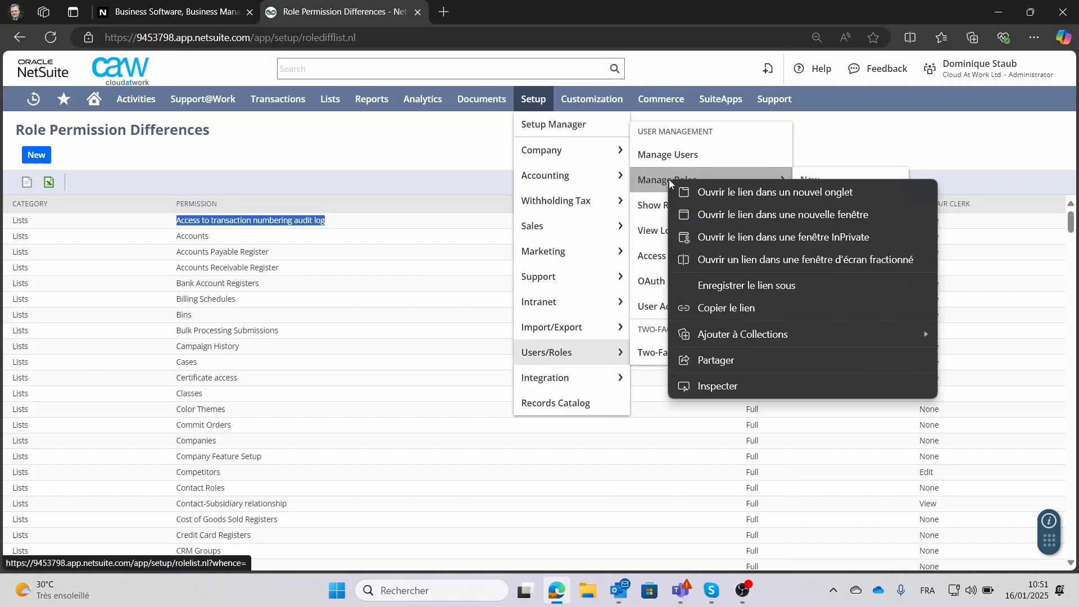
pyautogui.click(700, 190)
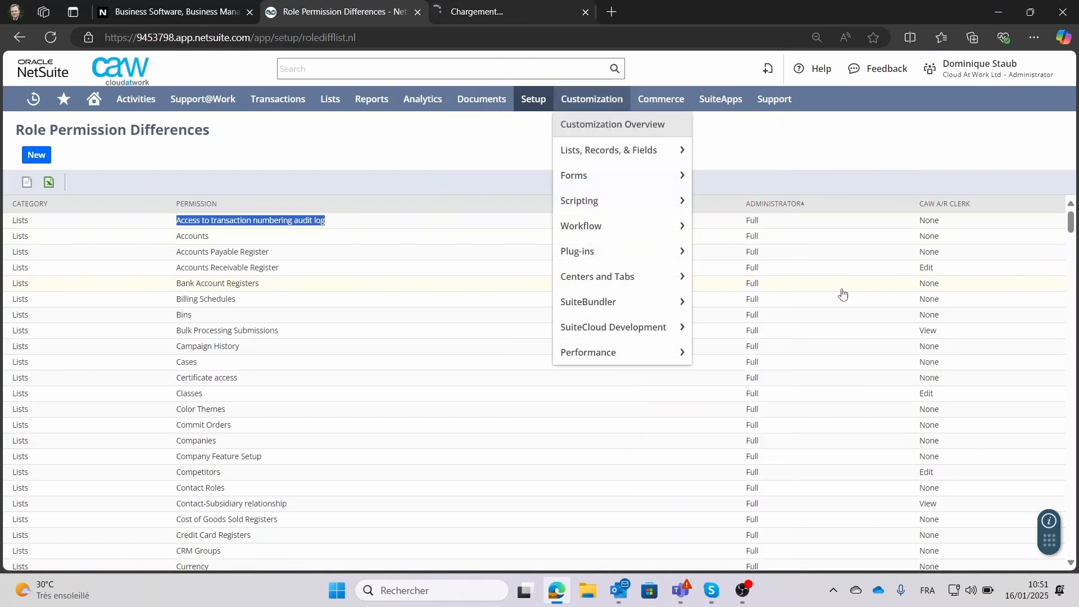
# Check the audit log permission's category in the comparison and open the CAW A/R Clerk role for editing at its permissions
pyautogui.click(43, 228)
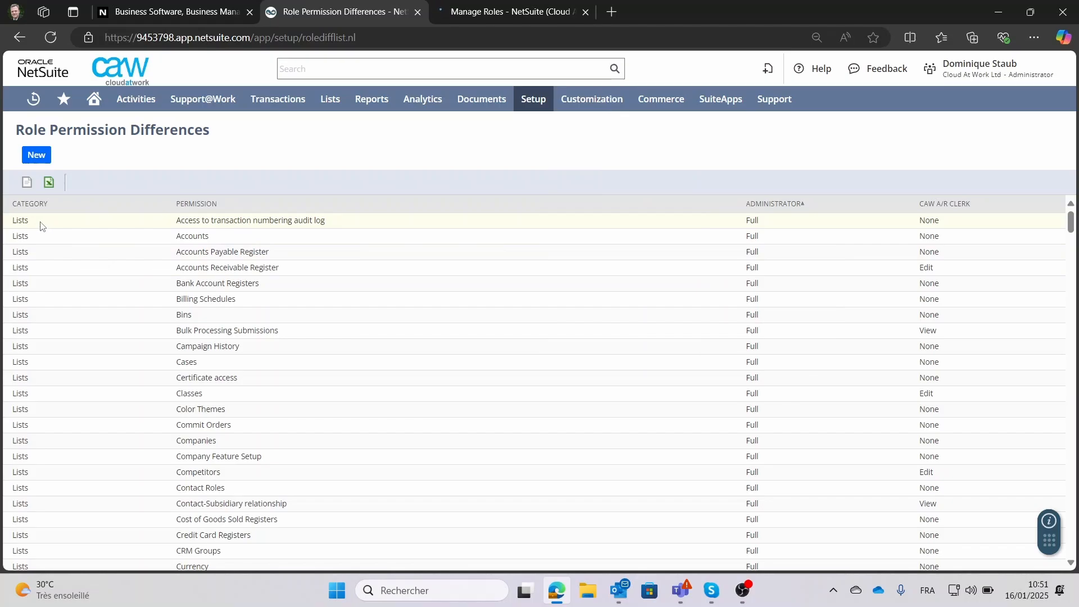
pyautogui.moveTo(40, 226); pyautogui.dragTo(14, 227)
pyautogui.click(492, 12)
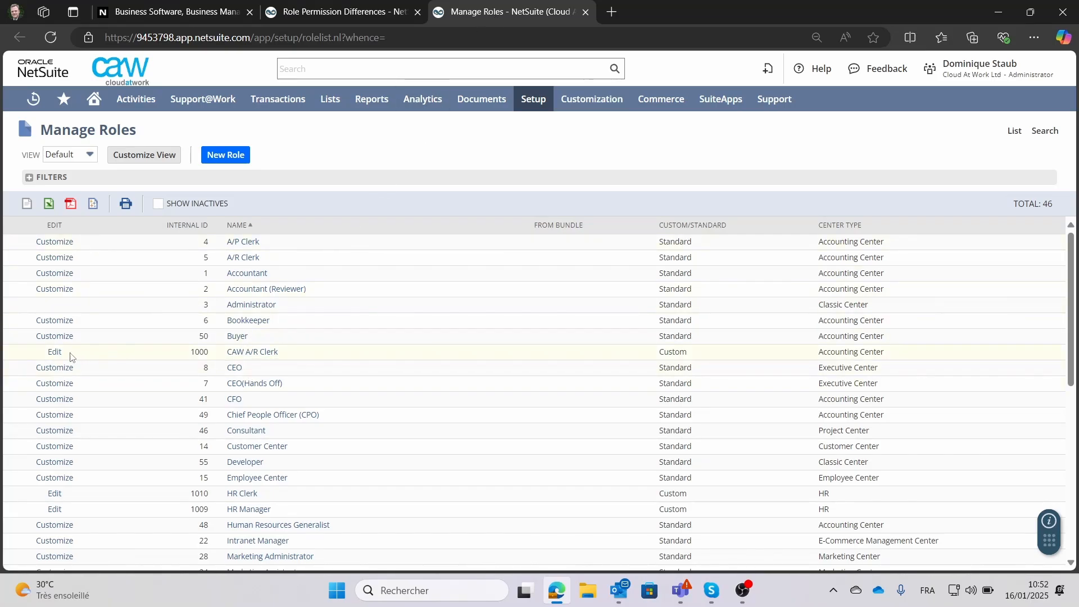
pyautogui.click(54, 352)
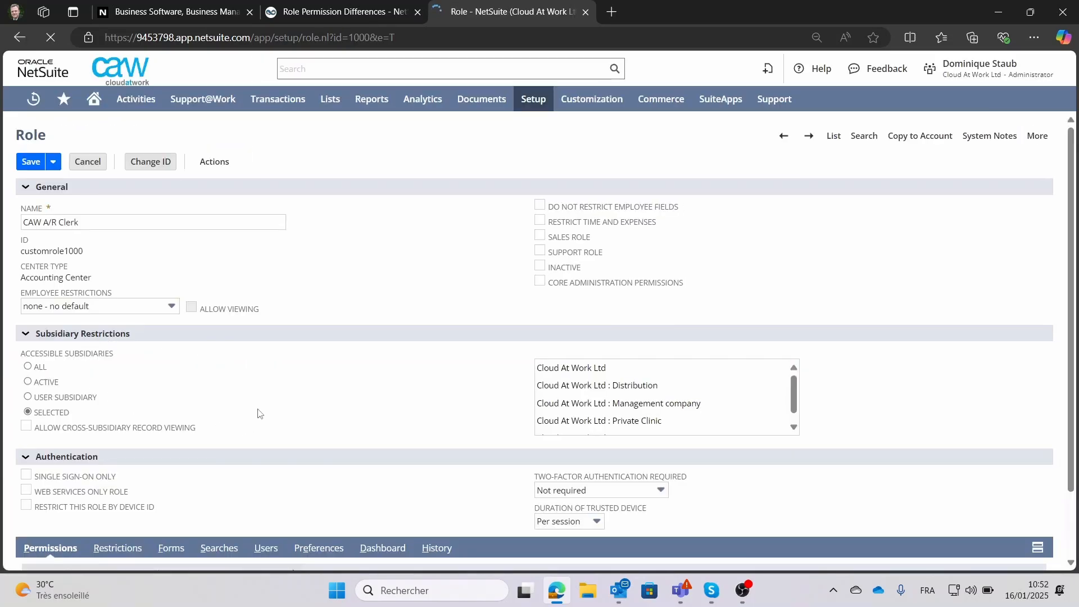
pyautogui.scroll(-1, 250, 416)
pyautogui.scroll(-3, 251, 416)
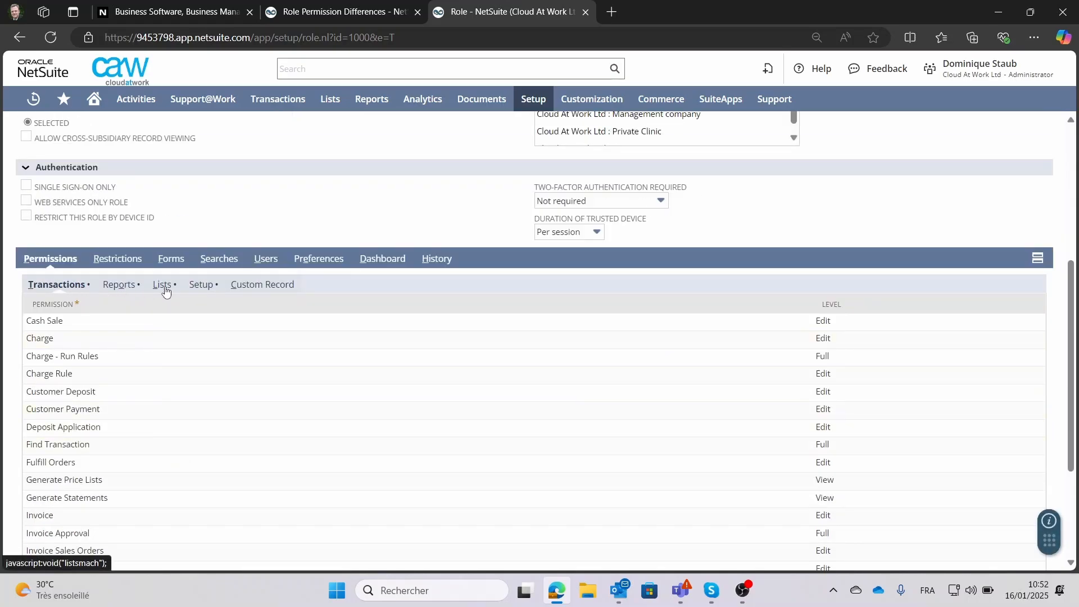
# Recheck the audit log permission's category in the comparison and display the Lists permissions of the CAW A/R Clerk role
pyautogui.click(339, 13)
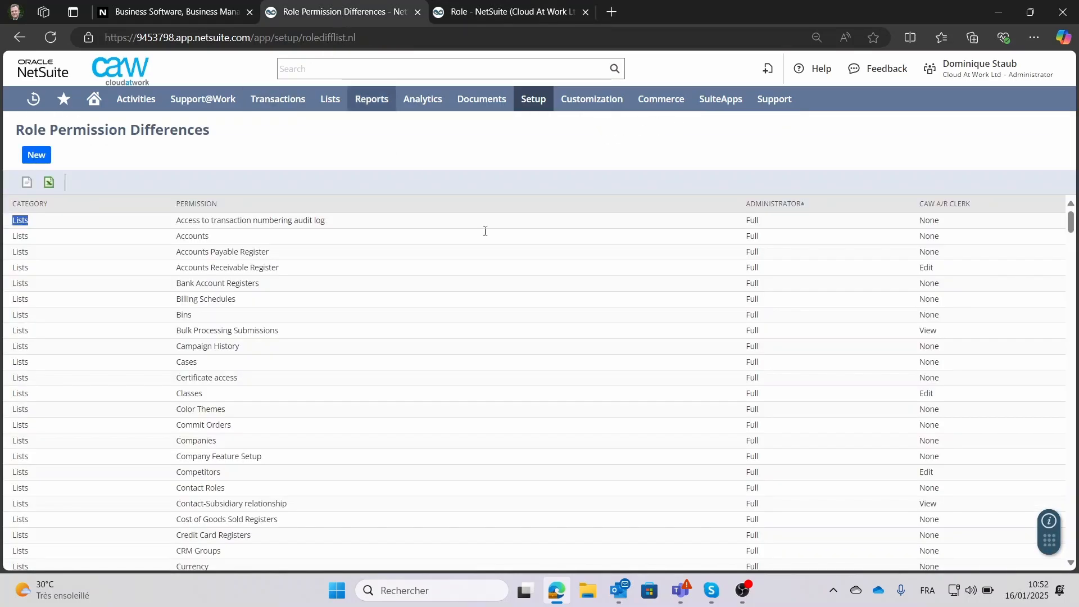
pyautogui.click(35, 222)
pyautogui.moveTo(32, 222); pyautogui.dragTo(8, 222)
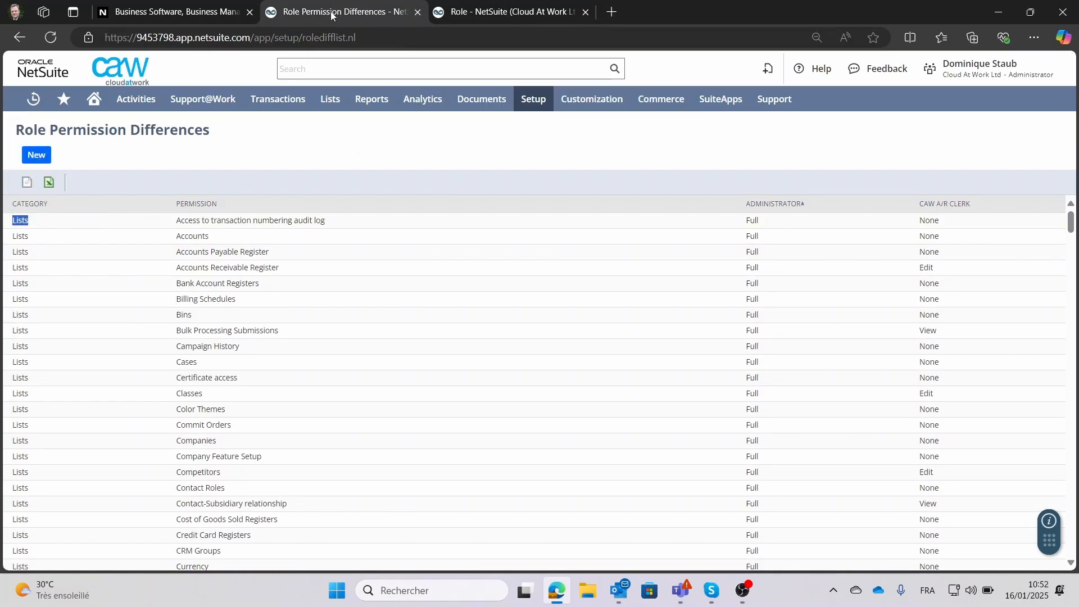
pyautogui.click(495, 12)
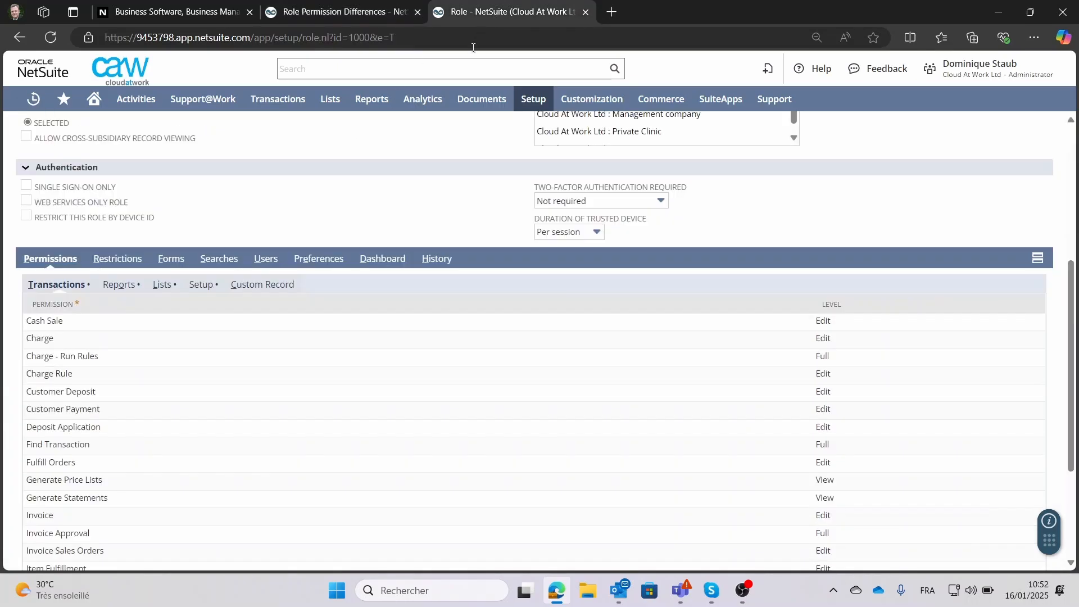
pyautogui.click(164, 285)
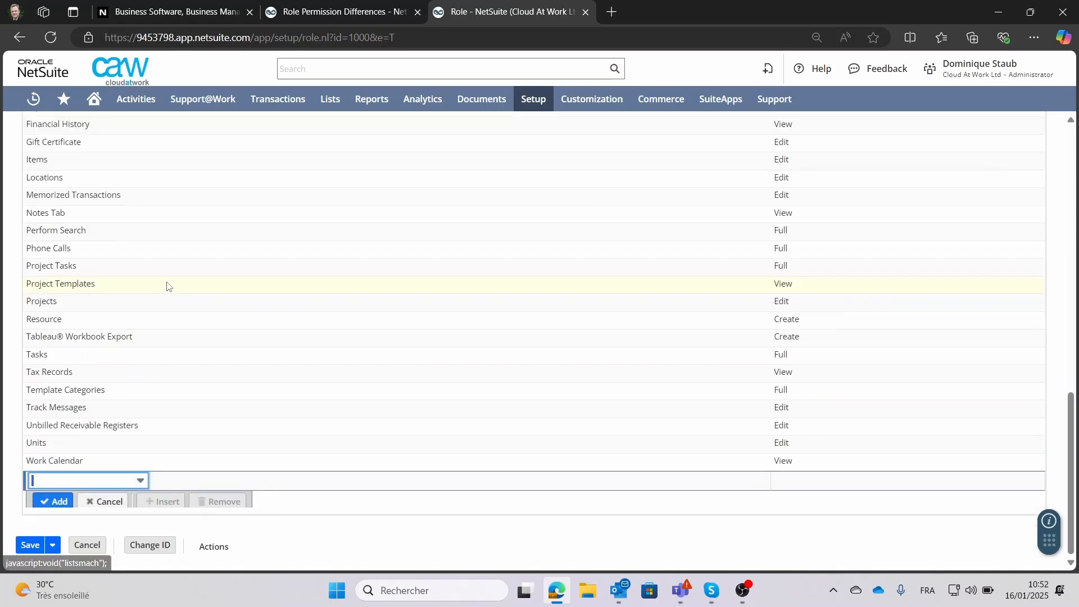
# Add the Access to transaction numbering audit log permission with the View level to the role's Lists permissions
pyautogui.scroll(6, 152, 326)
pyautogui.click(161, 243)
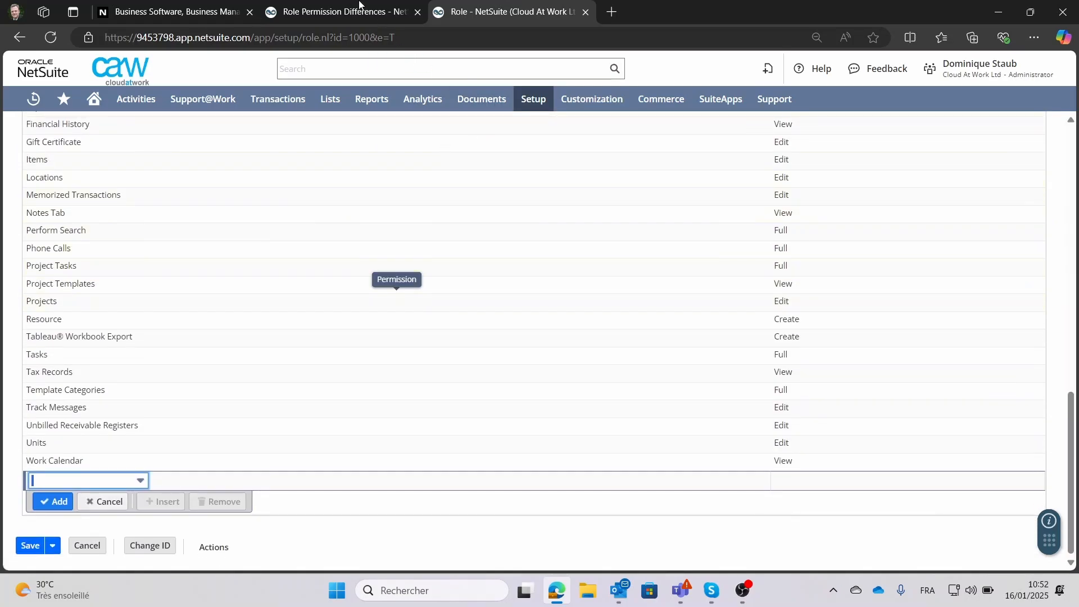
pyautogui.click(332, 13)
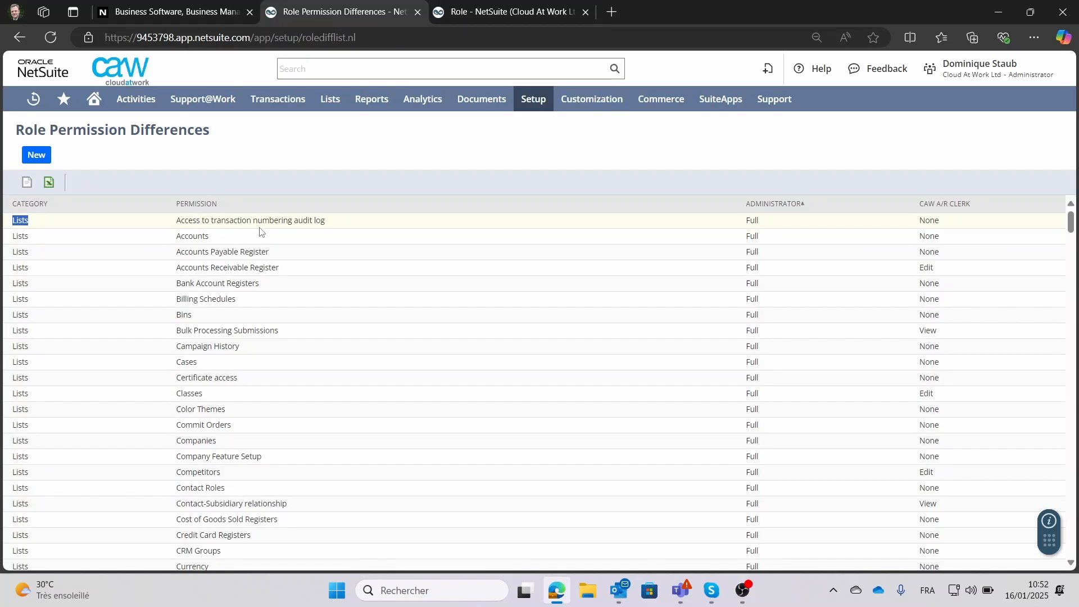
pyautogui.click(477, 13)
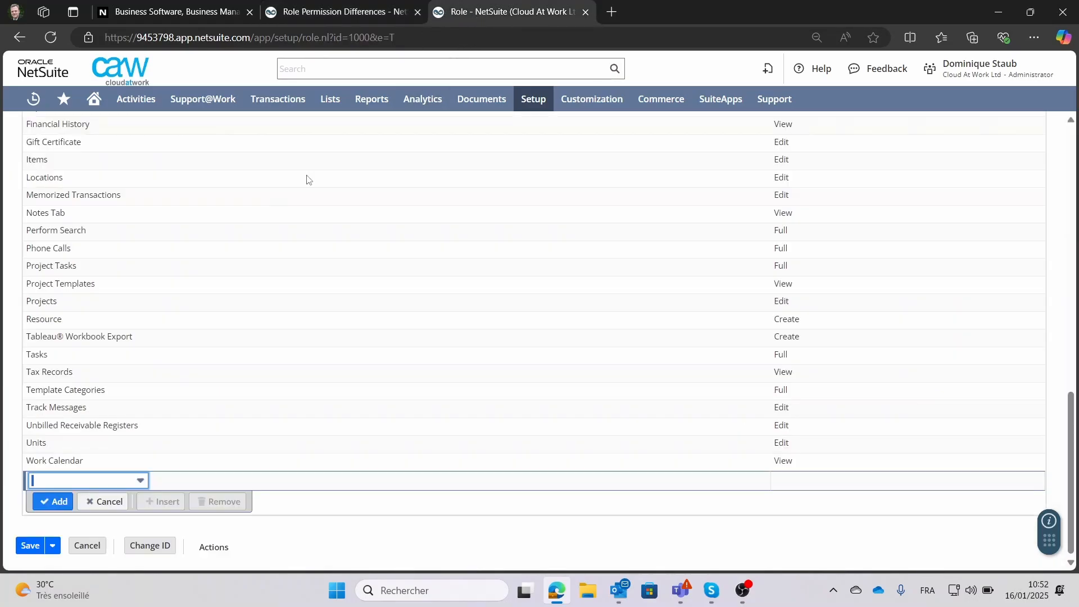
pyautogui.click(83, 483)
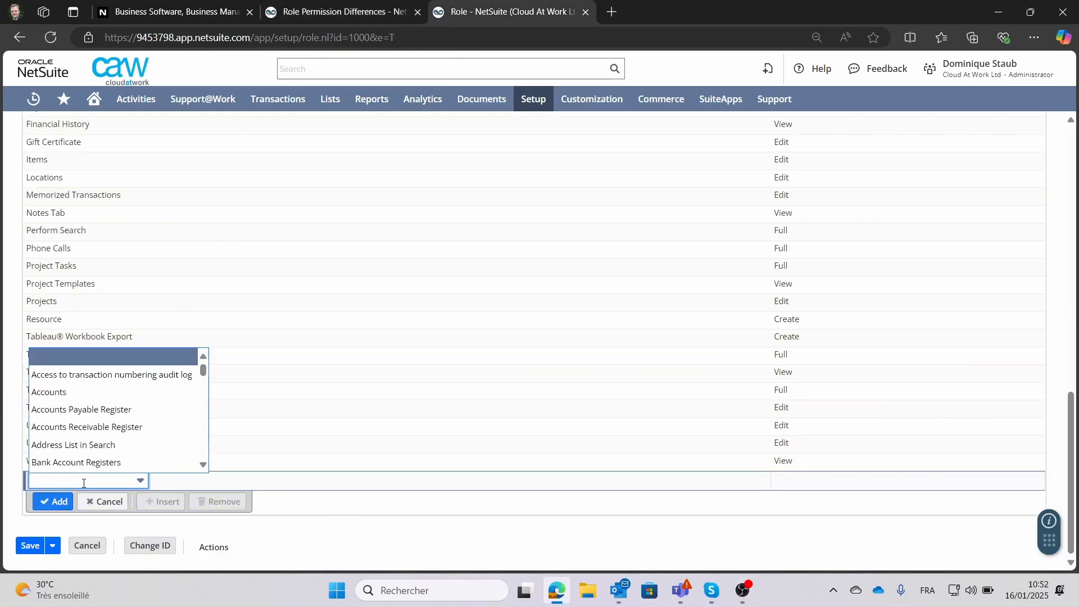
pyautogui.press('Down')
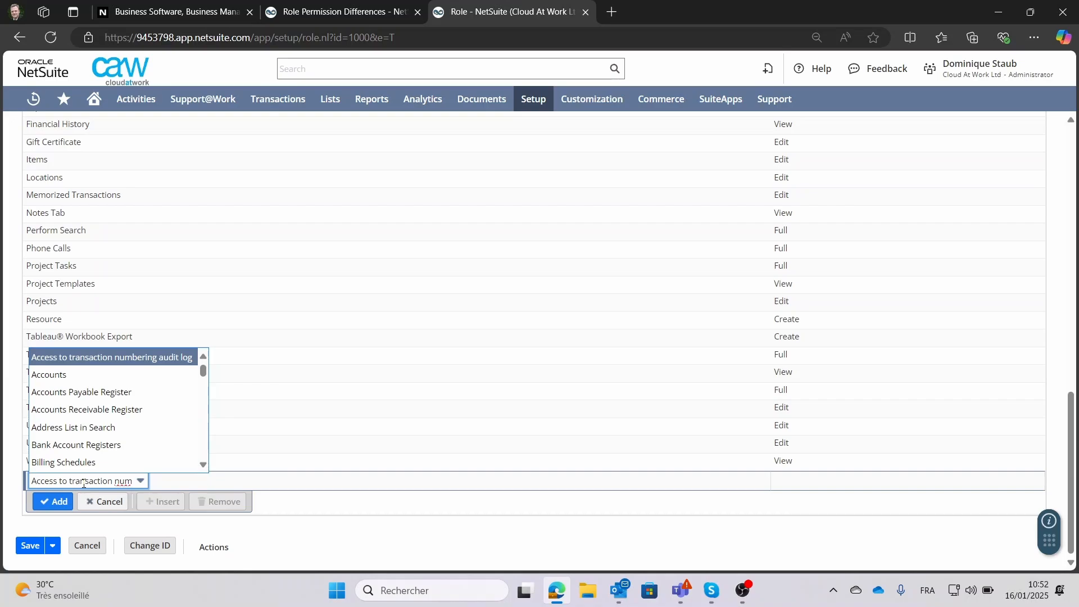
pyautogui.click(175, 363)
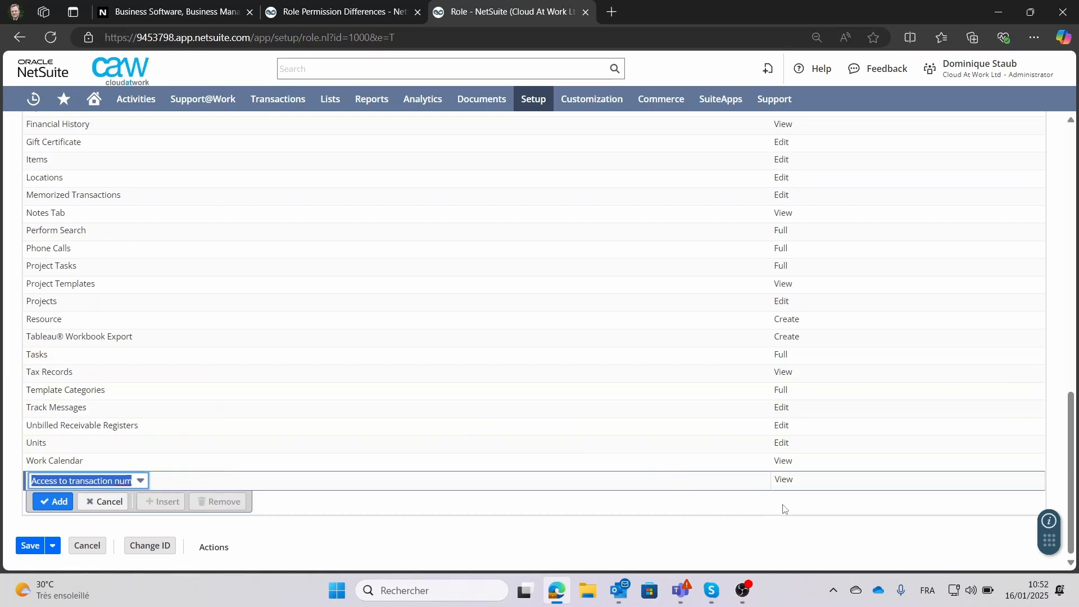
pyautogui.click(795, 487)
pyautogui.click(732, 482)
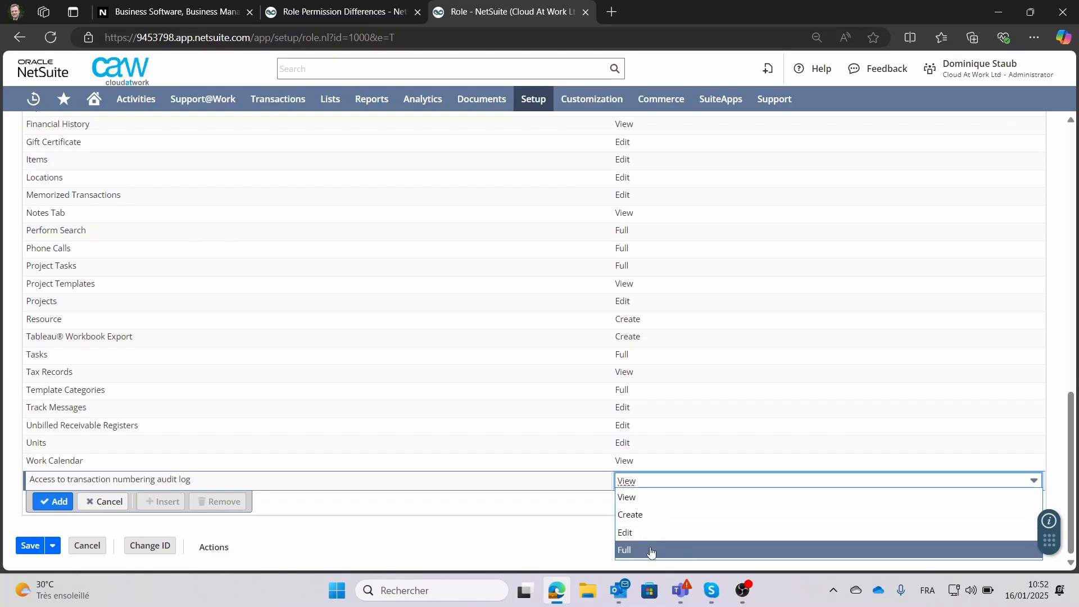
pyautogui.click(649, 498)
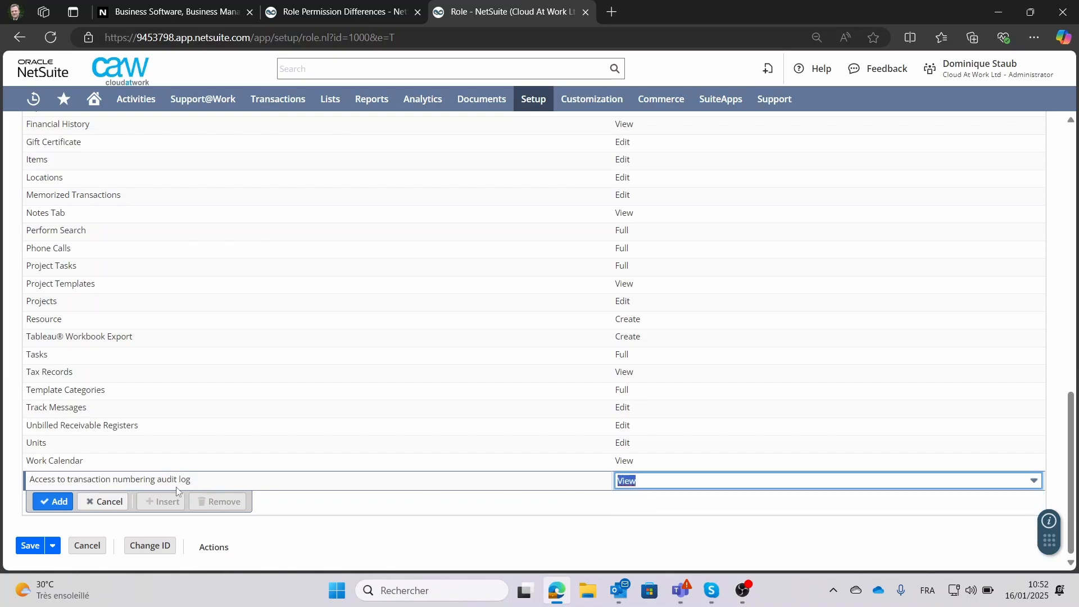
pyautogui.click(48, 502)
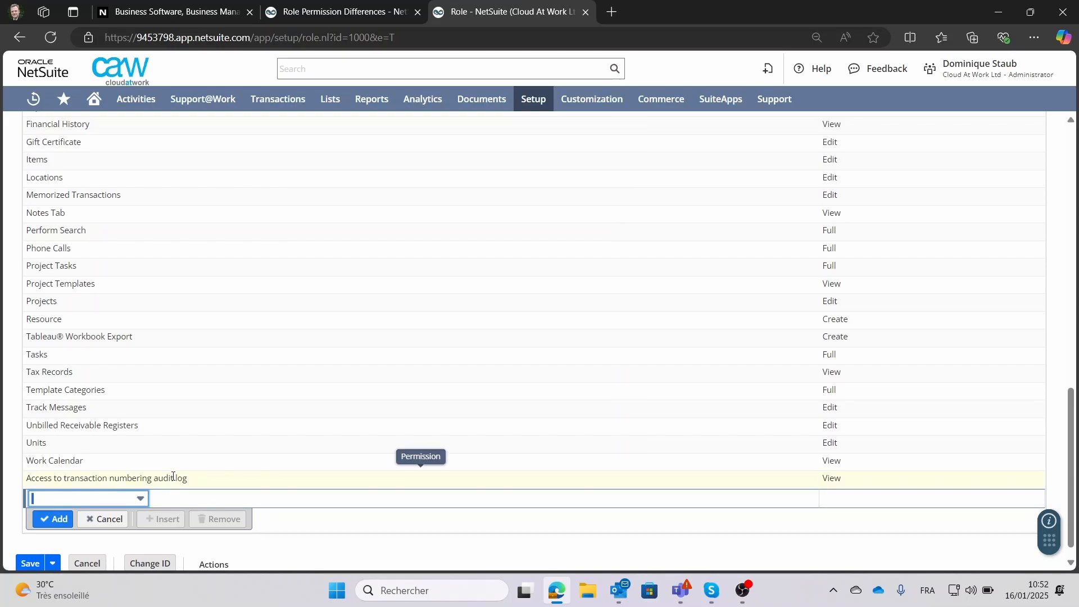
# Save the edited CAW A/R Clerk role
pyautogui.scroll(-1, 55, 536)
pyautogui.click(30, 546)
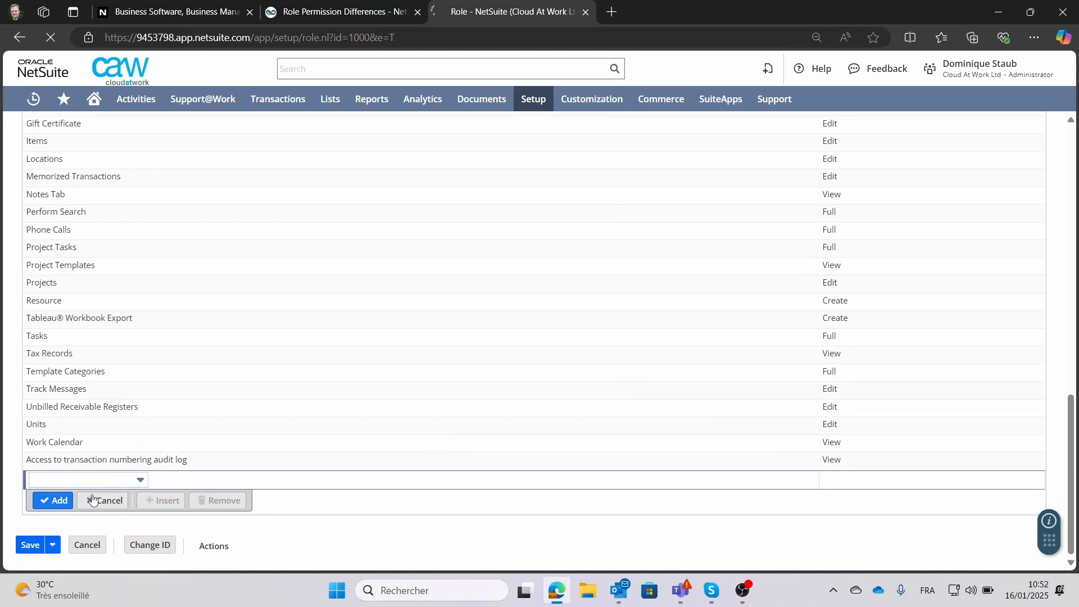
pyautogui.click(31, 563)
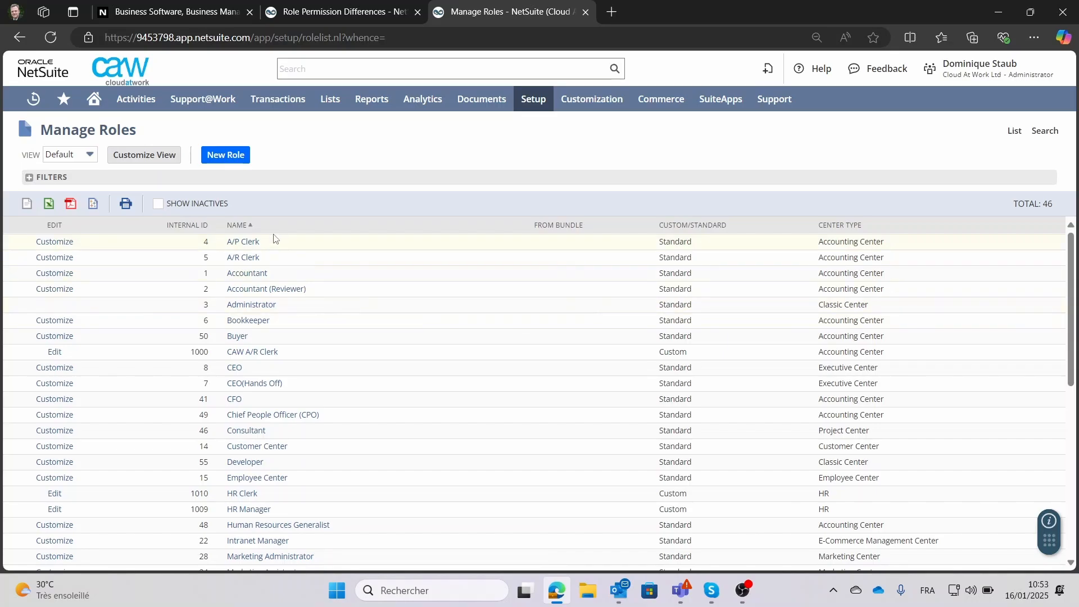
pyautogui.scroll(-3, 296, 290)
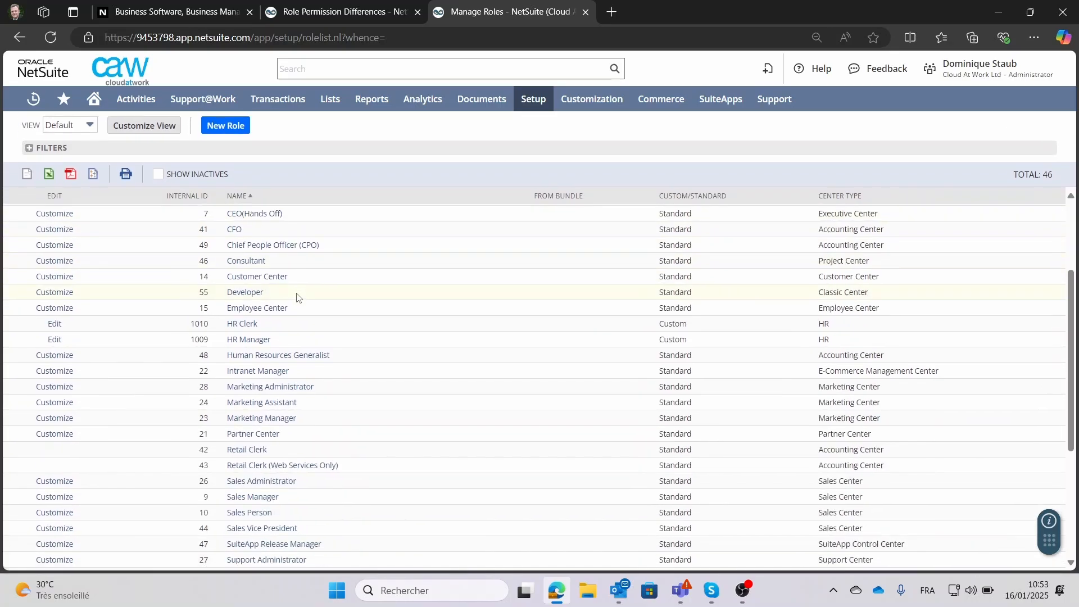
# Open the Administrator role's personal preferences and examine the general and appearance settings, including the Centers & Dashboards options
pyautogui.scroll(3, 296, 296)
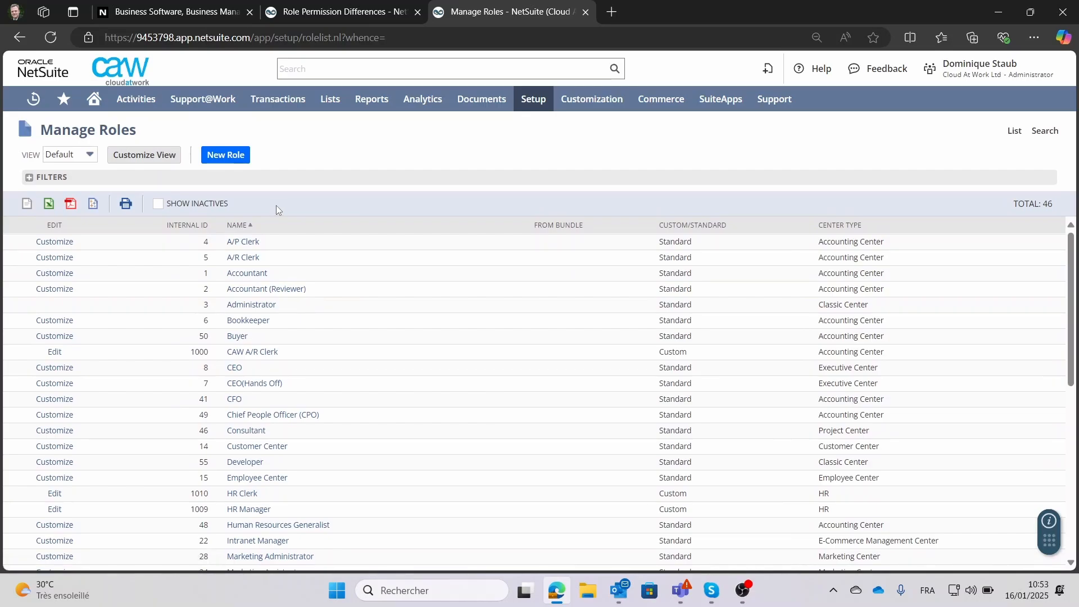
pyautogui.moveTo(94, 113)
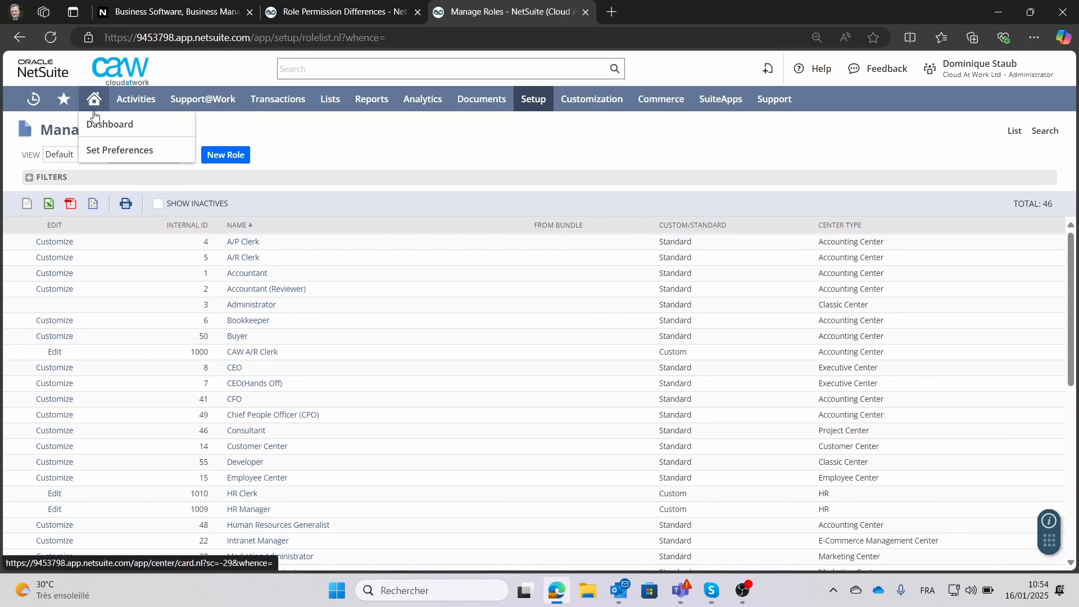
pyautogui.click(128, 154)
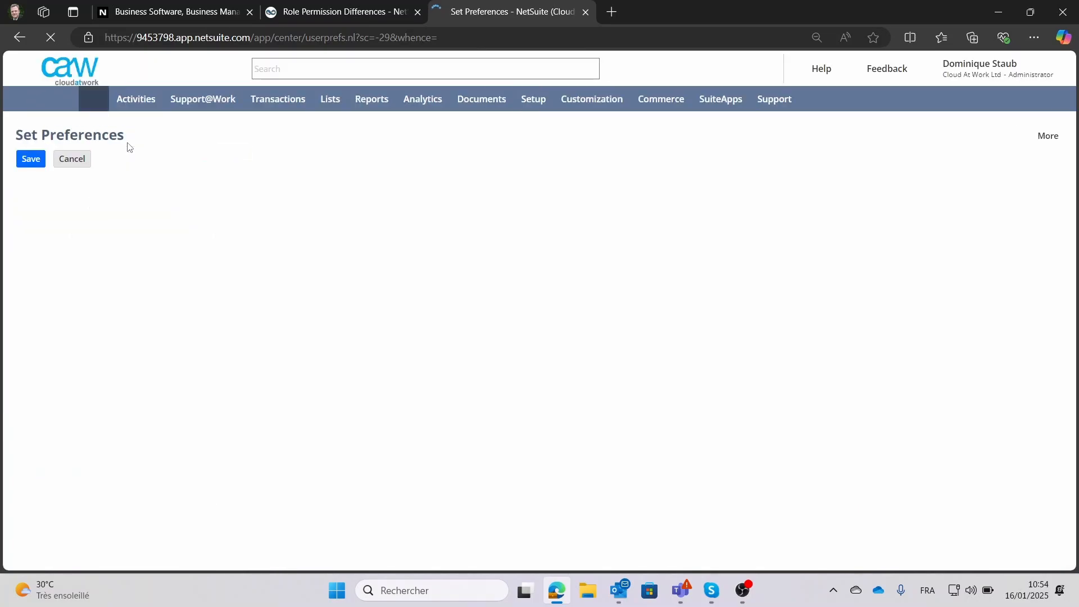
pyautogui.scroll(-2, 299, 336)
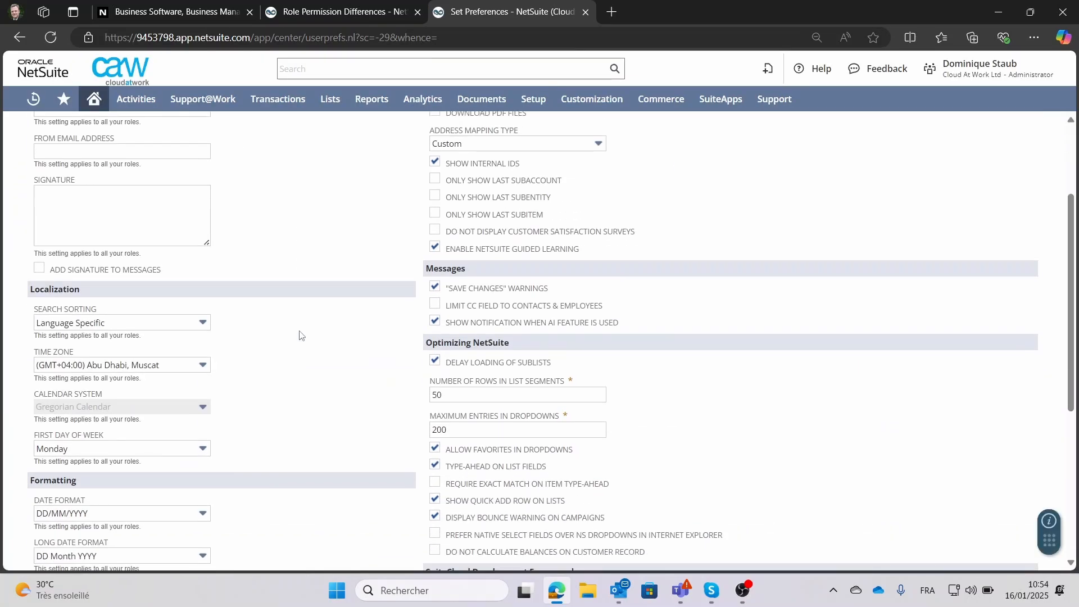
pyautogui.scroll(3, 299, 336)
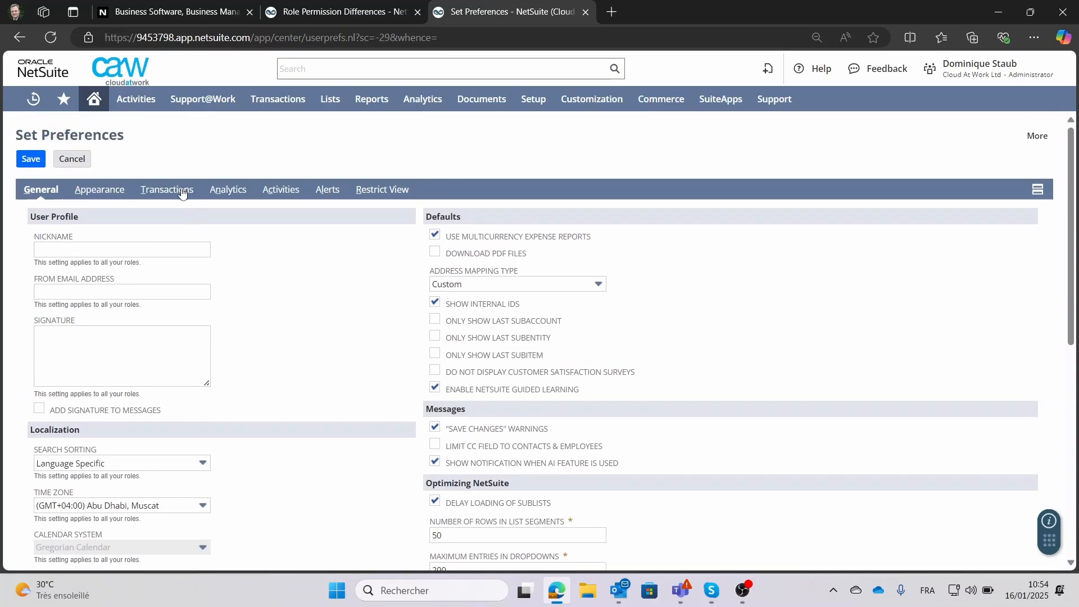
pyautogui.moveTo(98, 106)
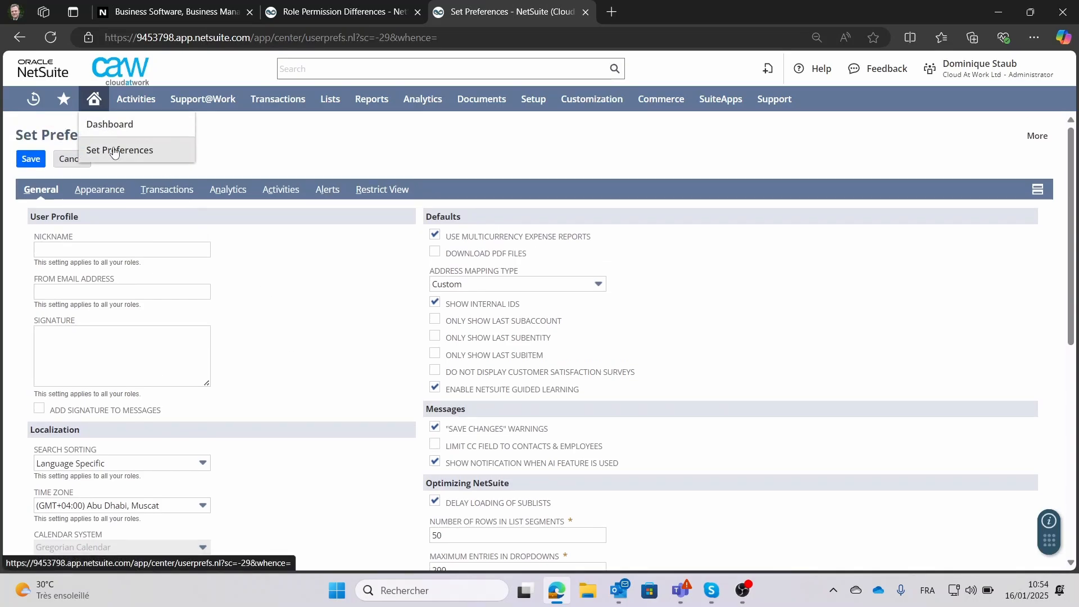
pyautogui.click(100, 191)
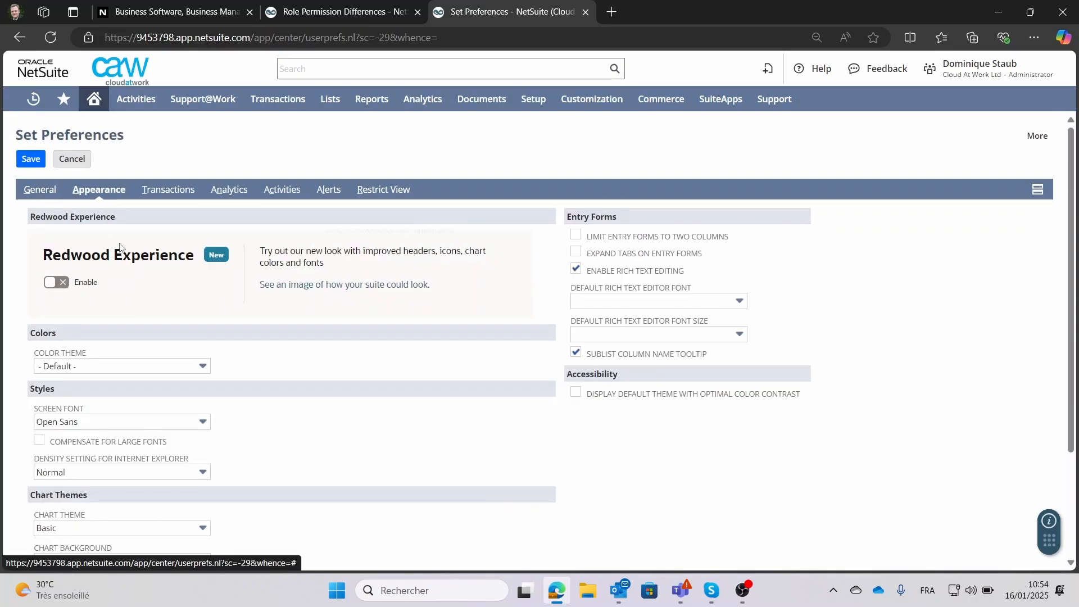
pyautogui.scroll(-3, 154, 345)
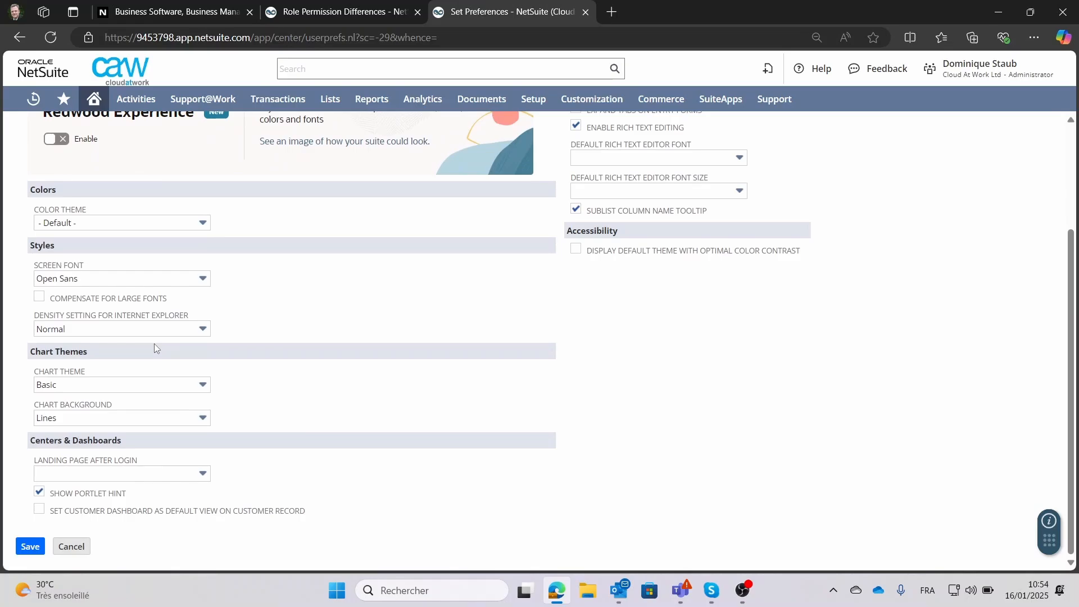
pyautogui.scroll(3, 154, 342)
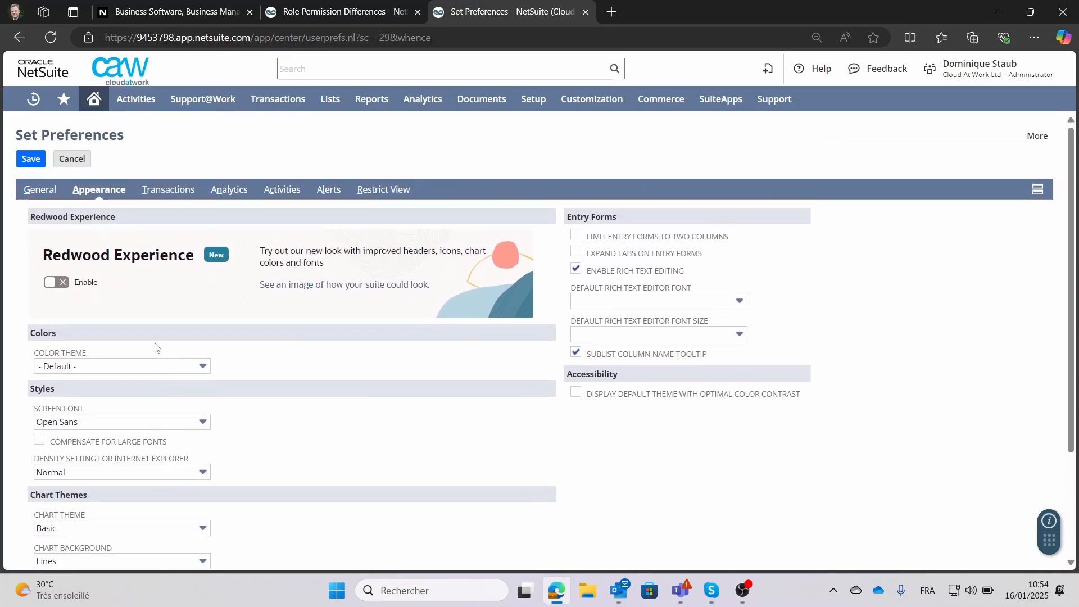
# Switch to the HR Manager role and look over its activities, recruitment, onboarding and performance review sections
pyautogui.moveTo(959, 73)
pyautogui.click(950, 112)
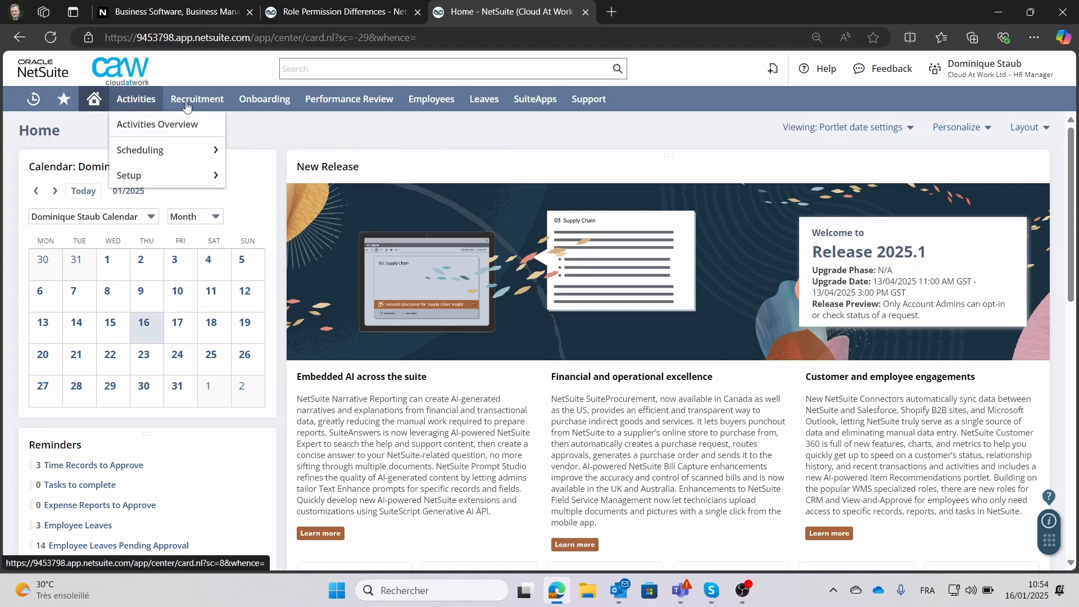
pyautogui.moveTo(197, 107)
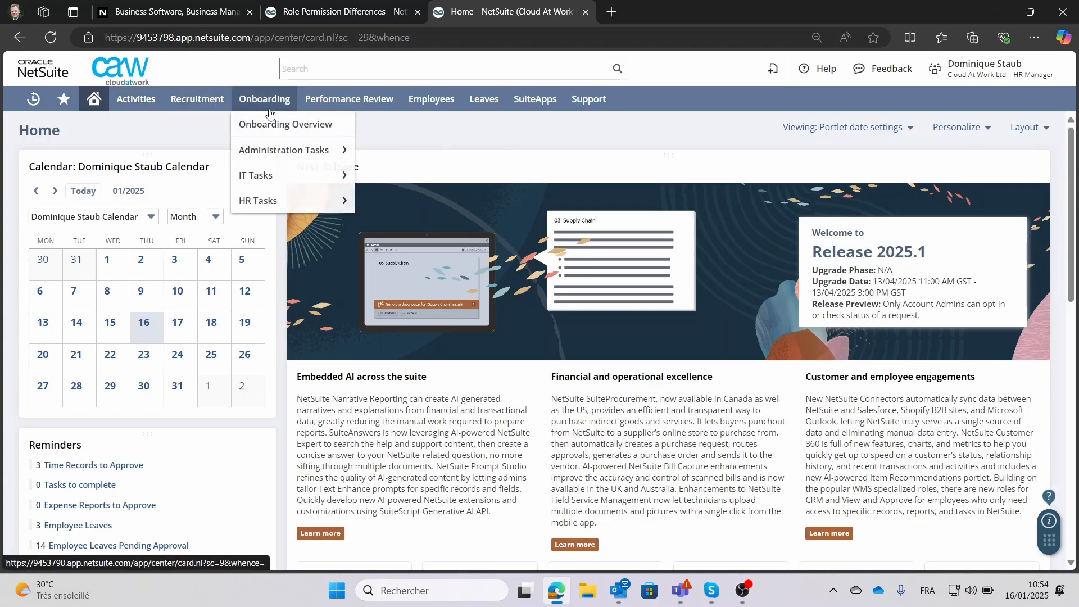
pyautogui.moveTo(340, 110)
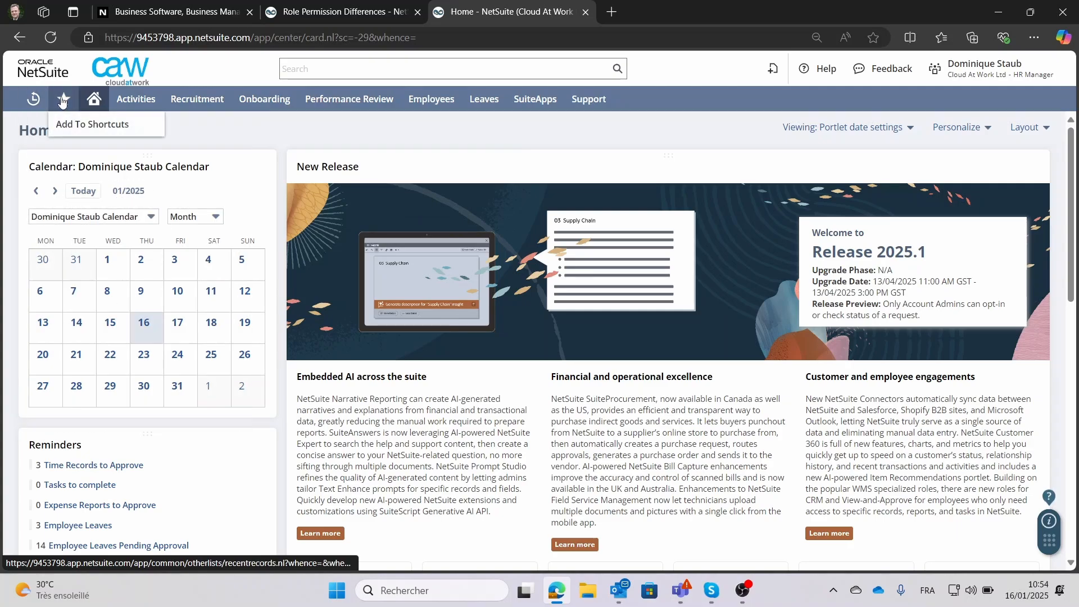
# Enable Use Classic Interface in the HR Manager role's appearance preferences and save them
pyautogui.moveTo(91, 105)
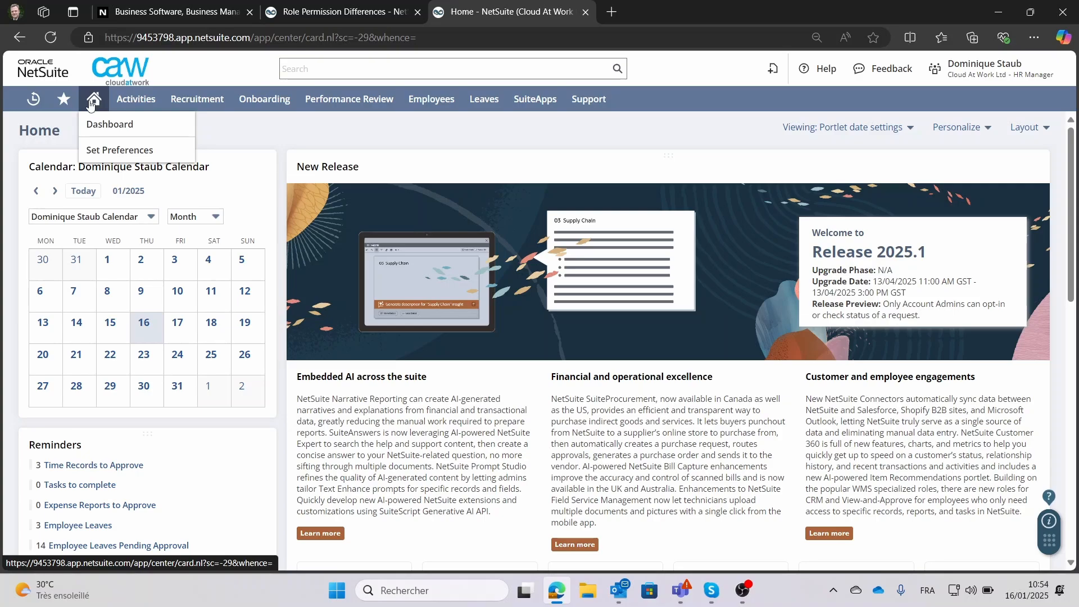
pyautogui.click(98, 151)
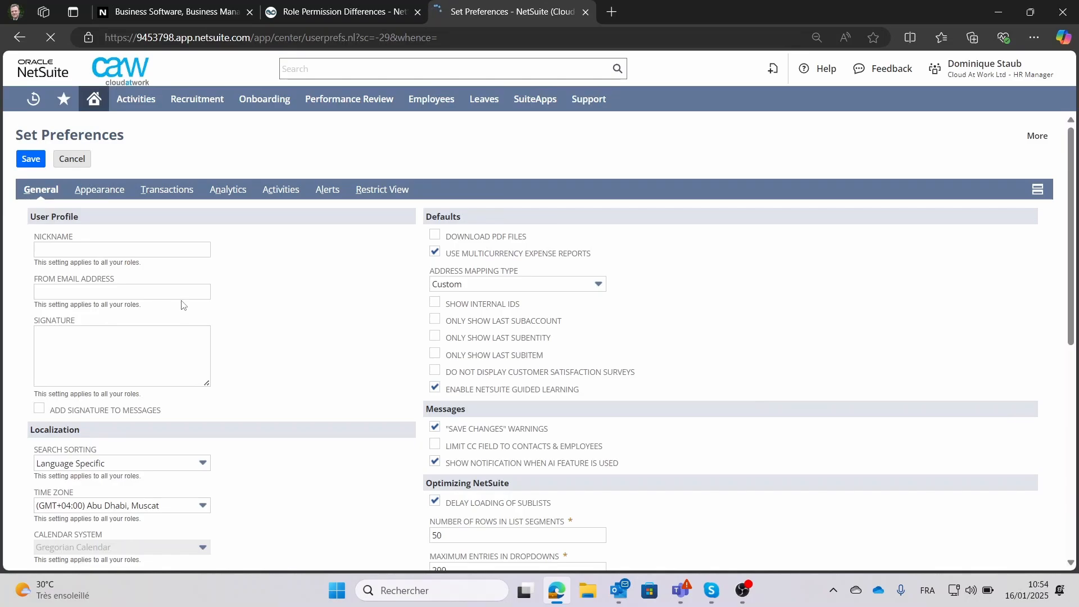
pyautogui.click(100, 190)
pyautogui.scroll(-2, 148, 250)
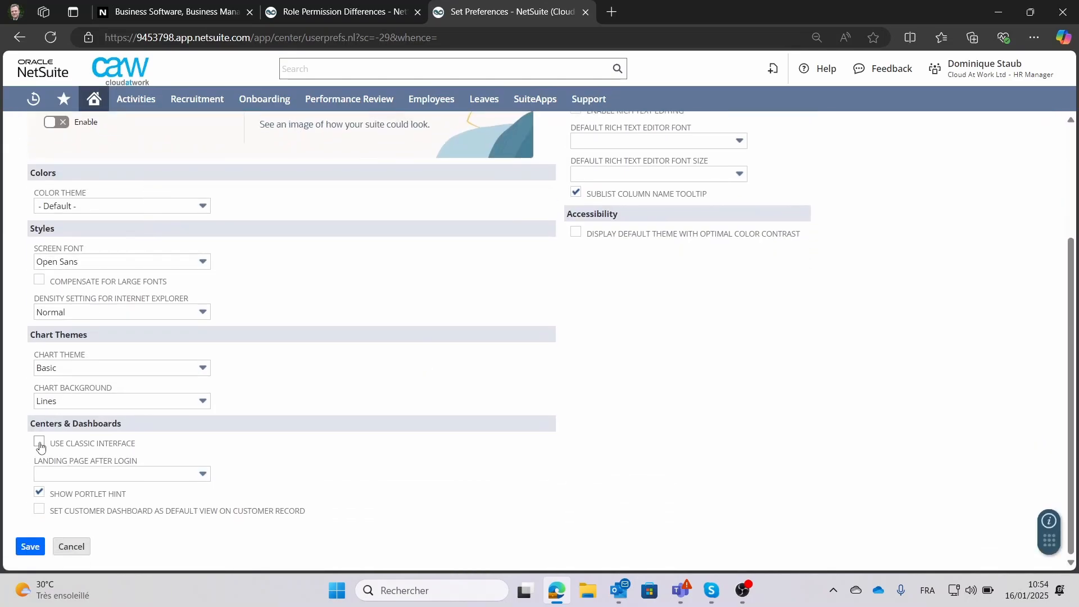
pyautogui.click(39, 444)
pyautogui.moveTo(177, 452)
pyautogui.mouseDown()
pyautogui.moveTo(57, 448)
pyautogui.moveTo(184, 452)
pyautogui.mouseUp()
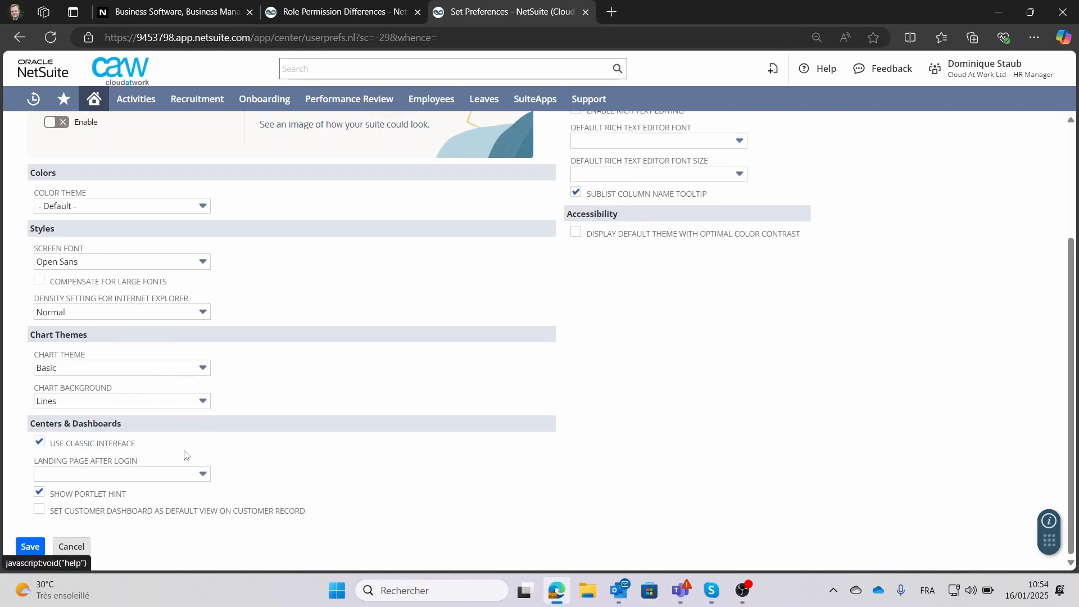
pyautogui.click(30, 547)
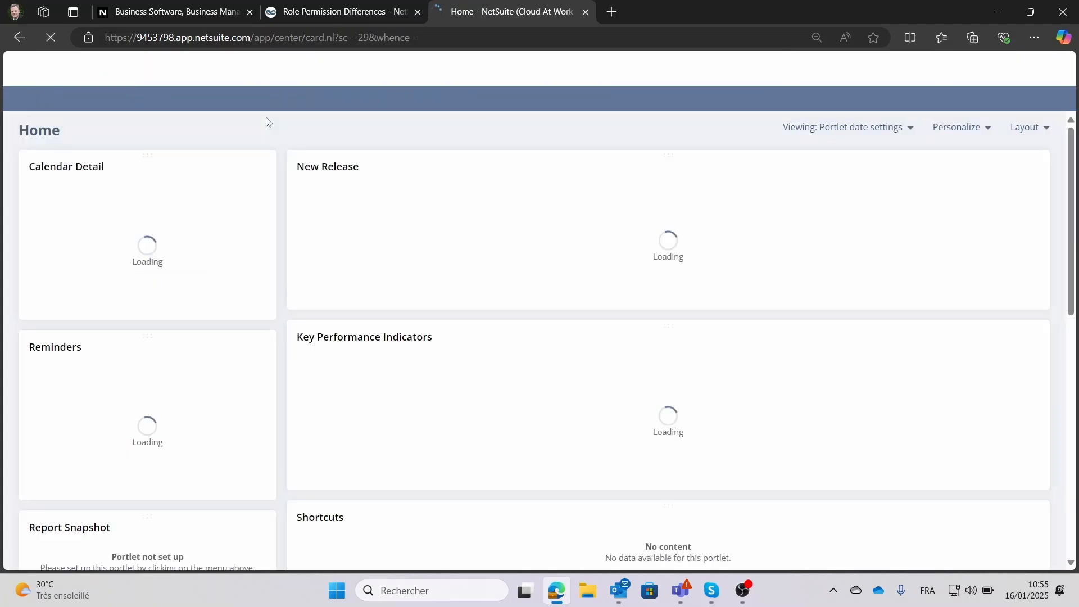
# Examine which transaction, list and report options the classic interface offers the HR Manager role
pyautogui.moveTo(276, 105)
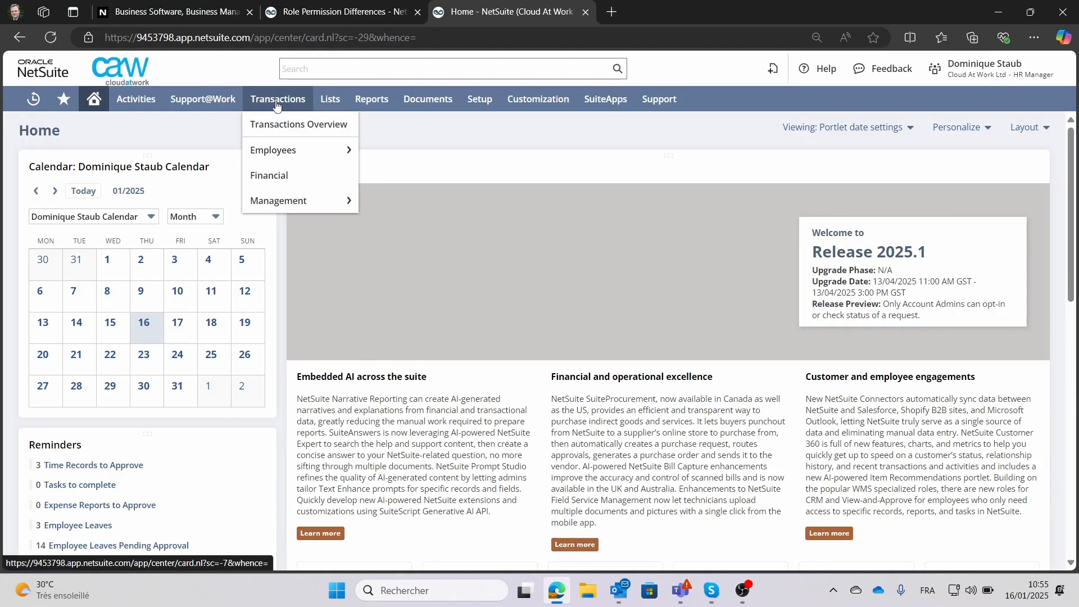
pyautogui.moveTo(279, 162)
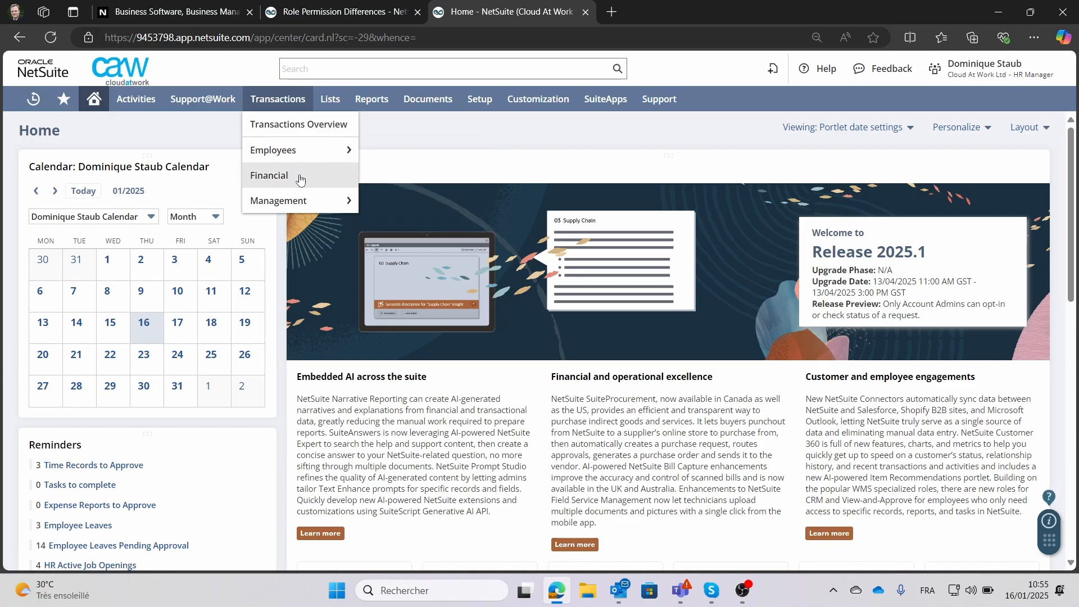
pyautogui.moveTo(291, 210)
pyautogui.moveTo(332, 104)
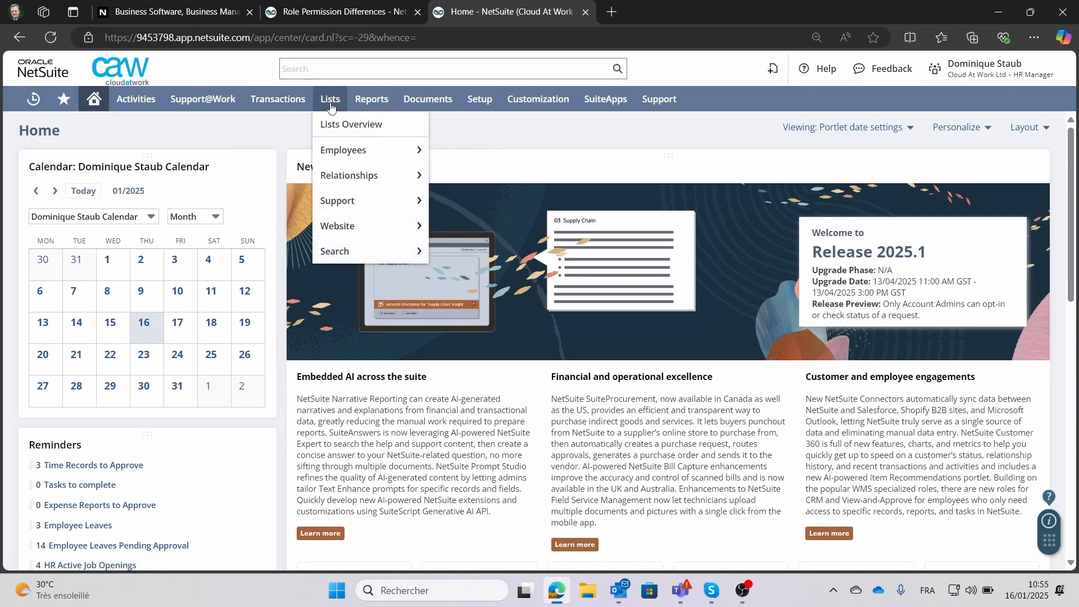
pyautogui.moveTo(344, 149)
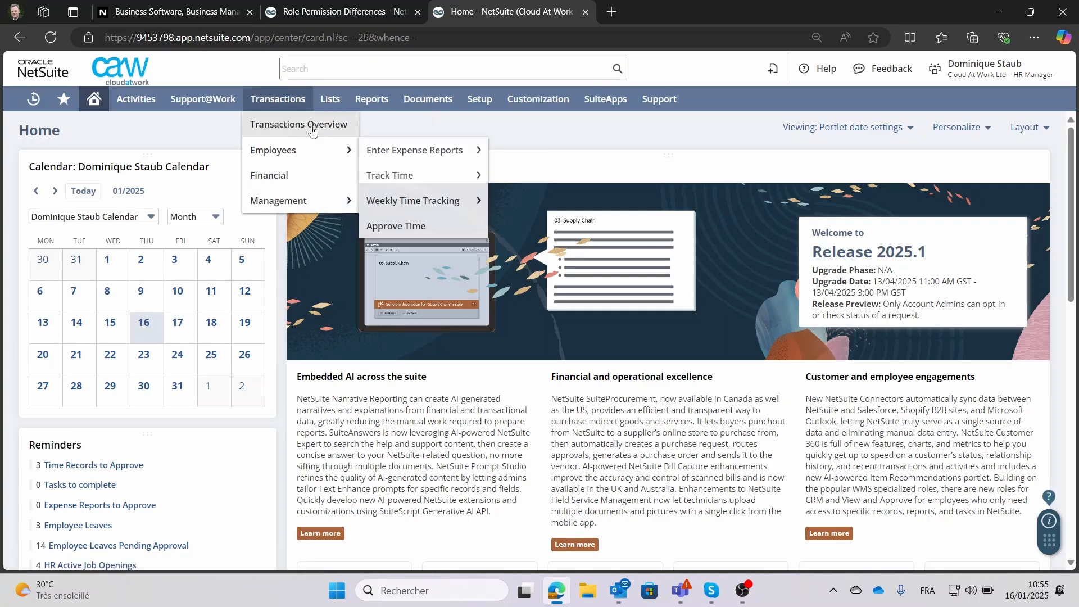
pyautogui.moveTo(365, 105)
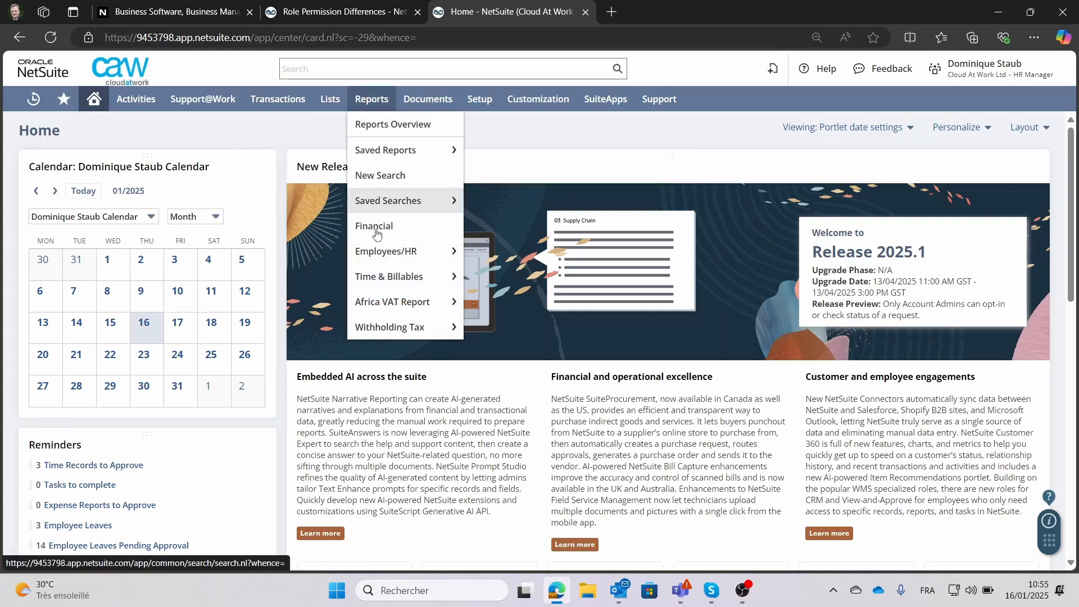
pyautogui.moveTo(384, 163)
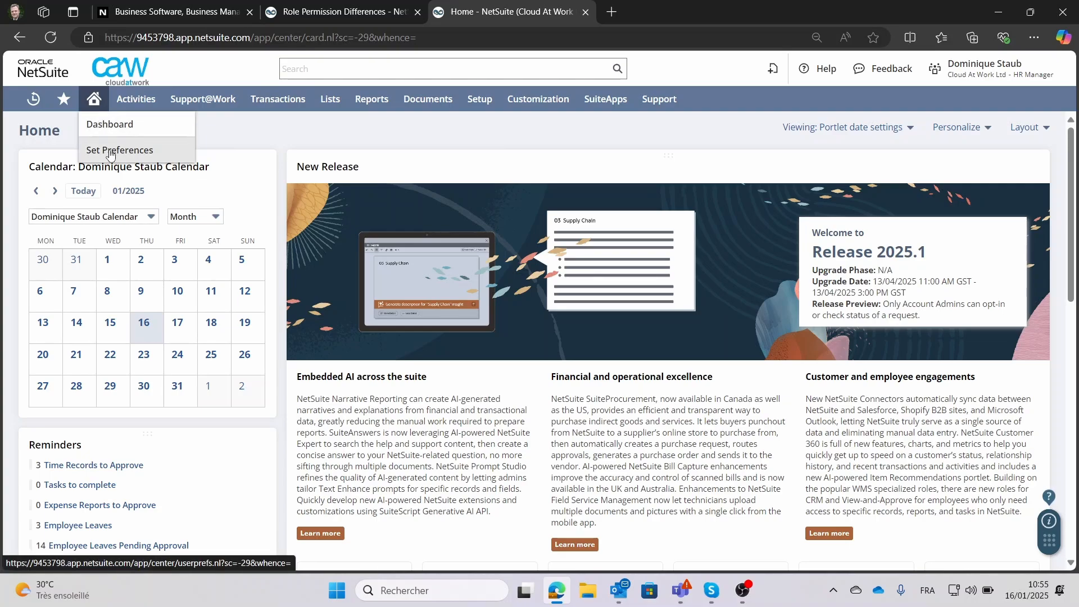
# Turn off Use Classic Interface in the HR Manager role's appearance preferences and save them
pyautogui.click(107, 150)
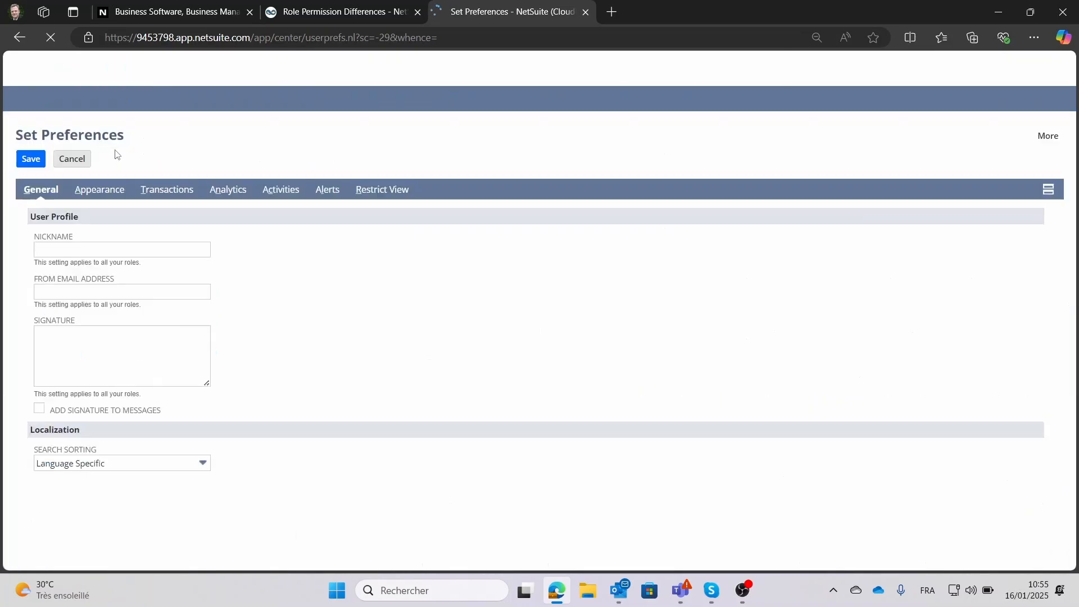
pyautogui.click(104, 192)
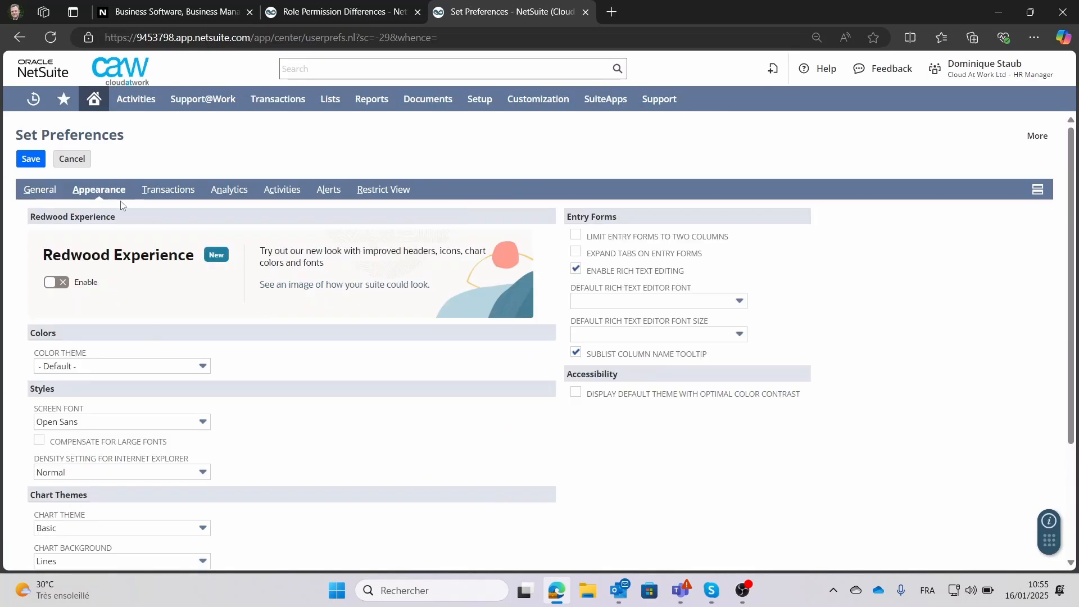
pyautogui.scroll(-3, 159, 343)
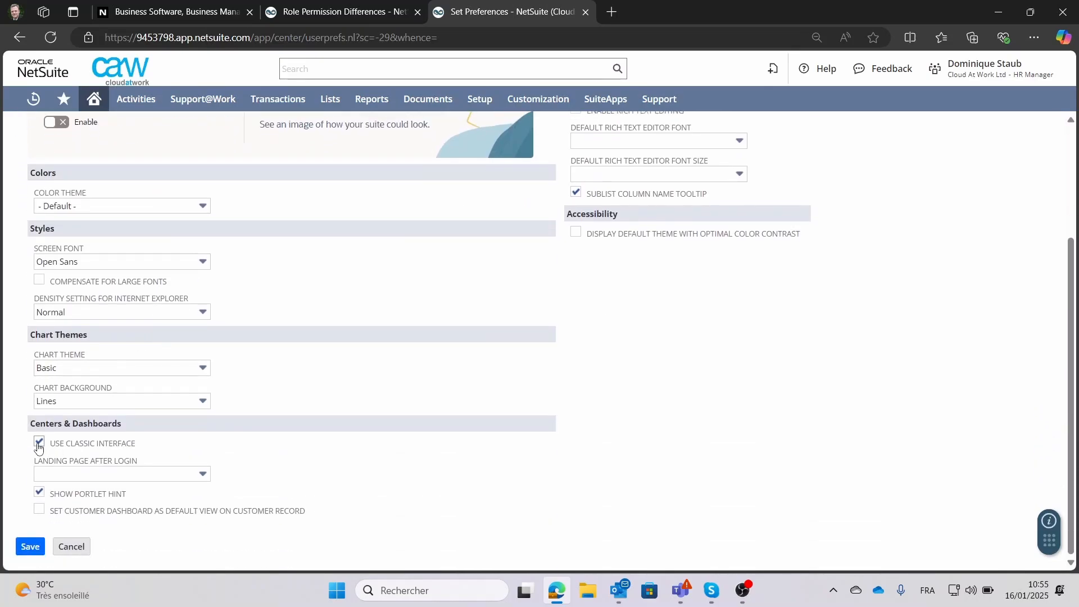
pyautogui.click(29, 546)
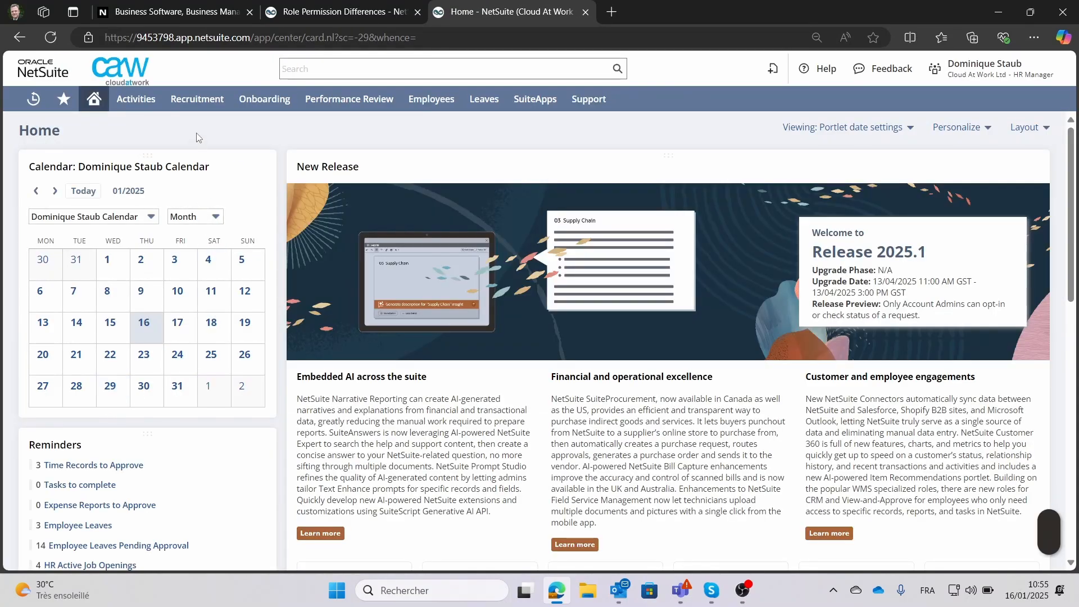
# Examine the recruitment options of the HR Manager's role-specific center, down to the job opening entries
pyautogui.moveTo(195, 107)
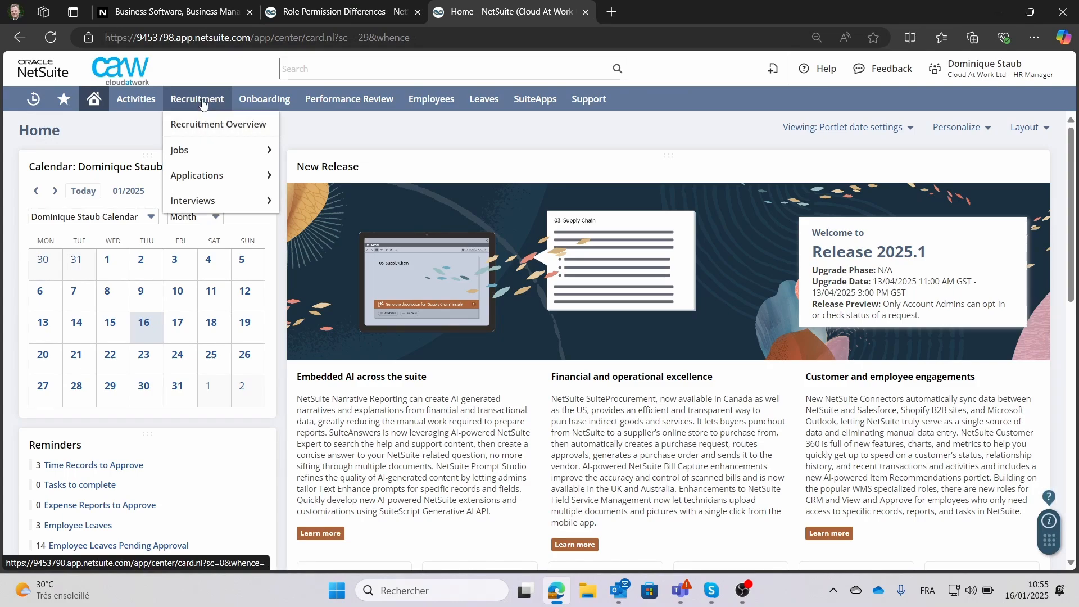
pyautogui.moveTo(225, 150)
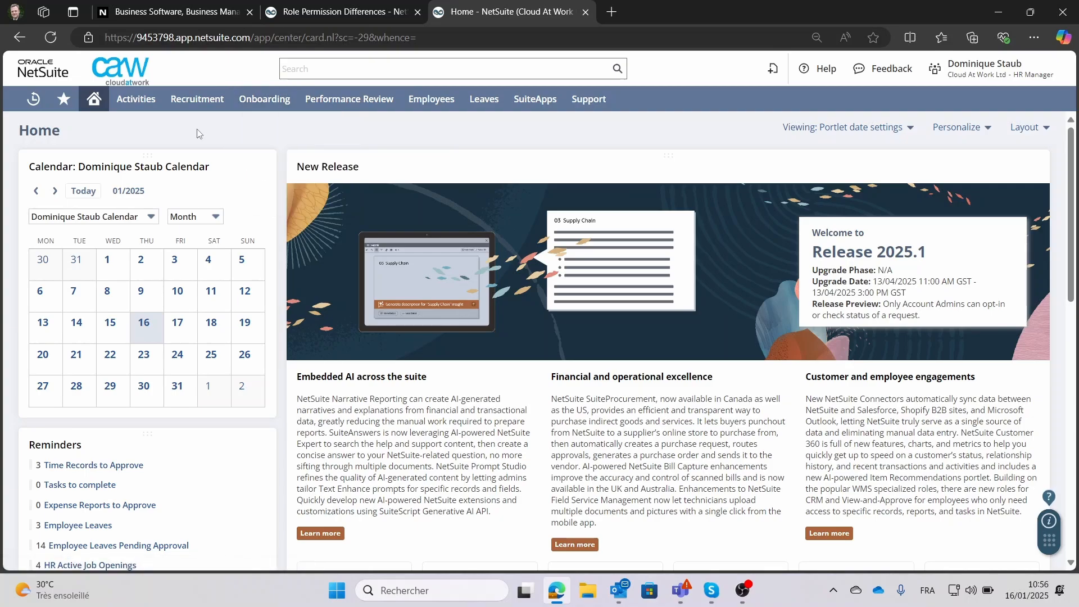
pyautogui.moveTo(307, 176)
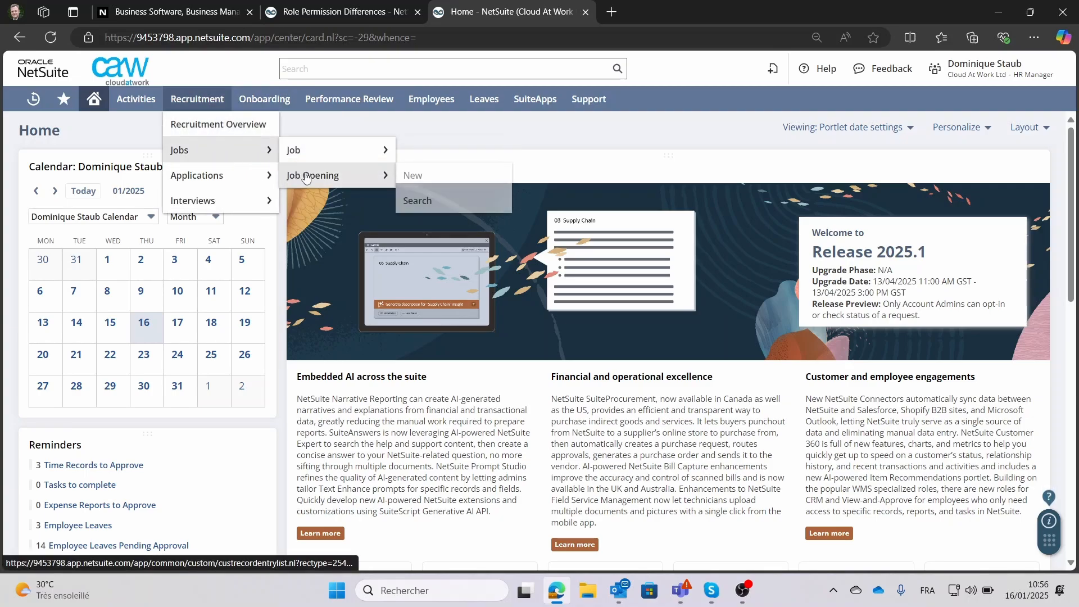